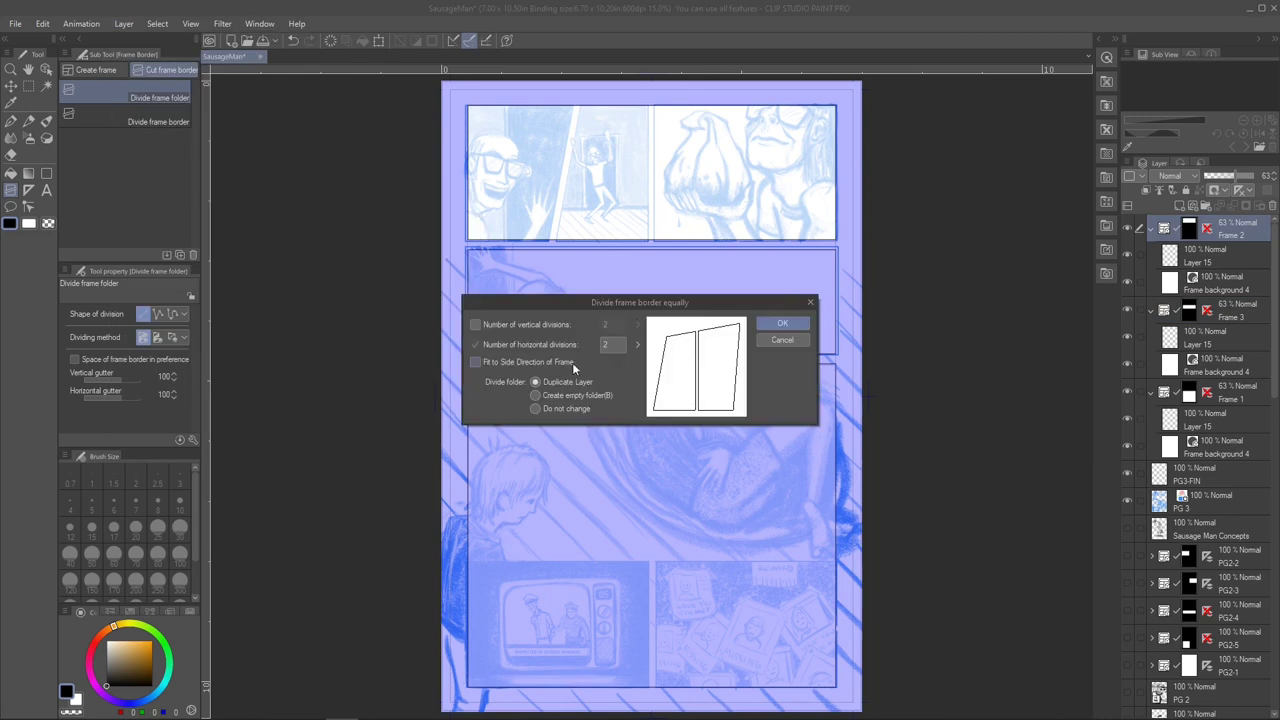
Step: Divide the top-row frame into two side-by-side frames with duplicated layers, and shrink Frame 1 to the sketch's bottom panel row
click(780, 325)
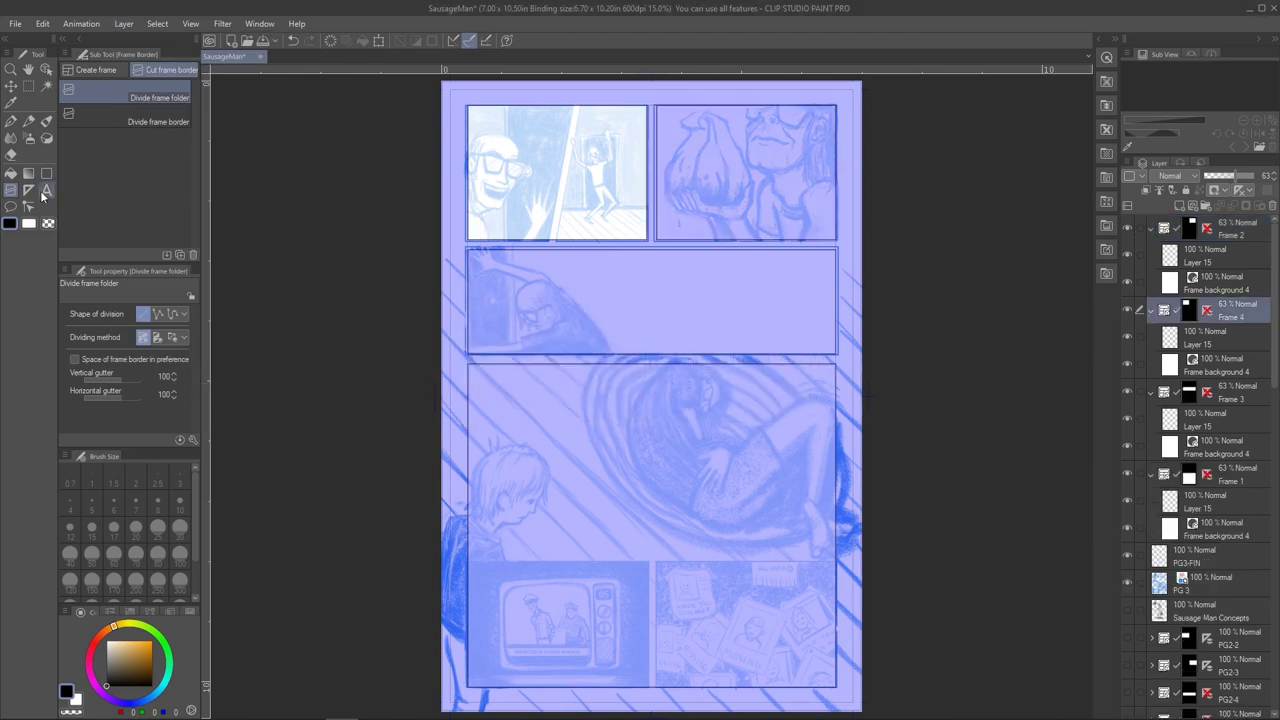
key(o)
click(1240, 483)
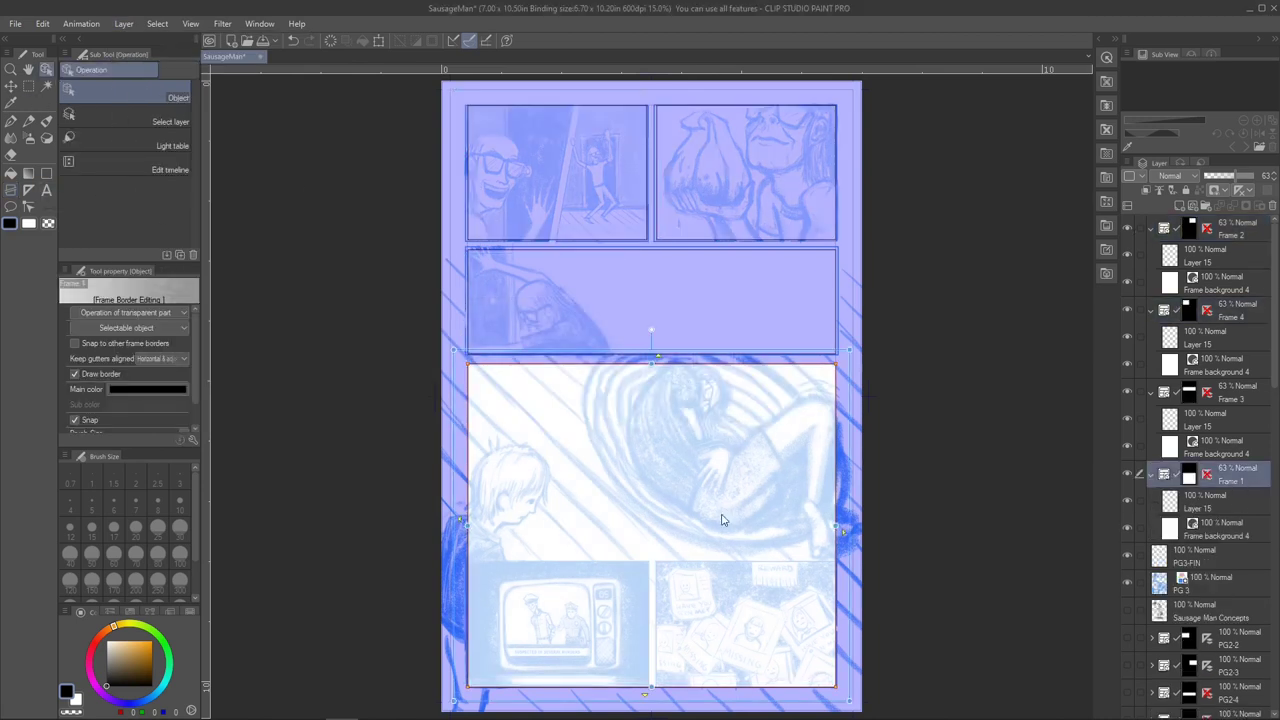
click(1236, 396)
click(1232, 480)
drag(651, 362, 656, 560)
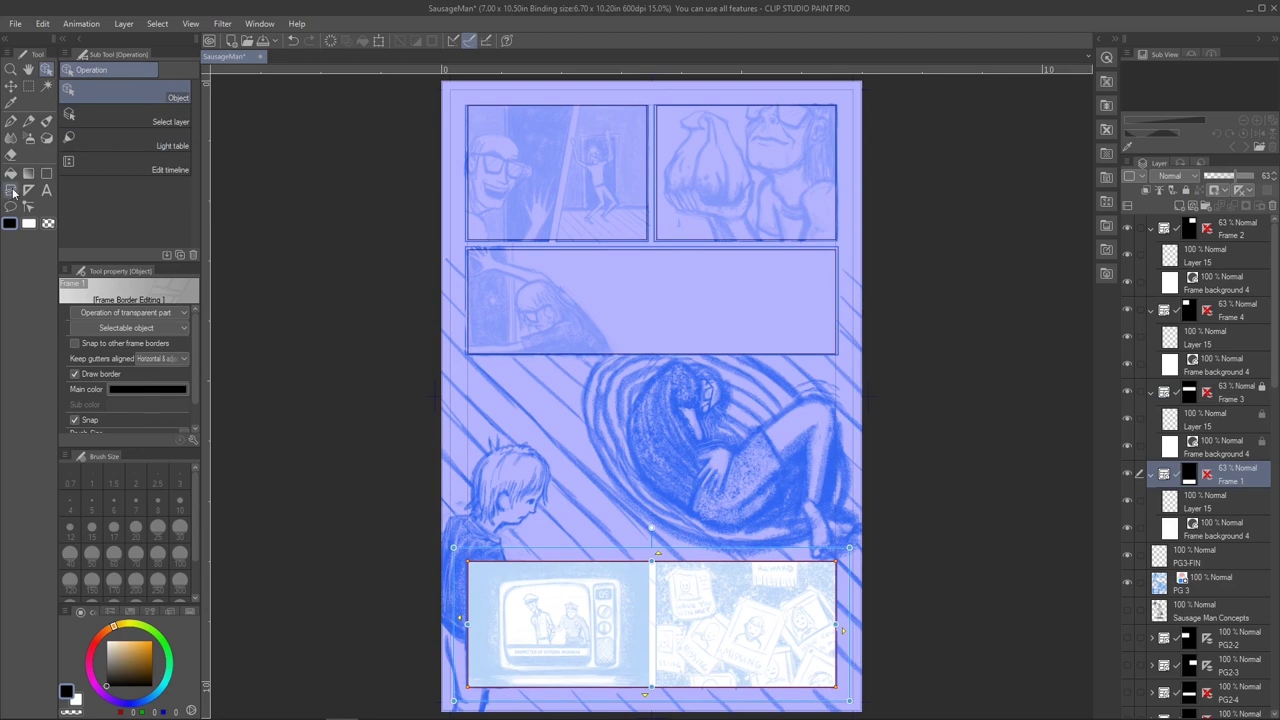
Step: Divide the bottom-row frame equally into two side-by-side frames around the television and the photo collage
click(123, 23)
mouse_move(171, 188)
click(378, 285)
click(796, 322)
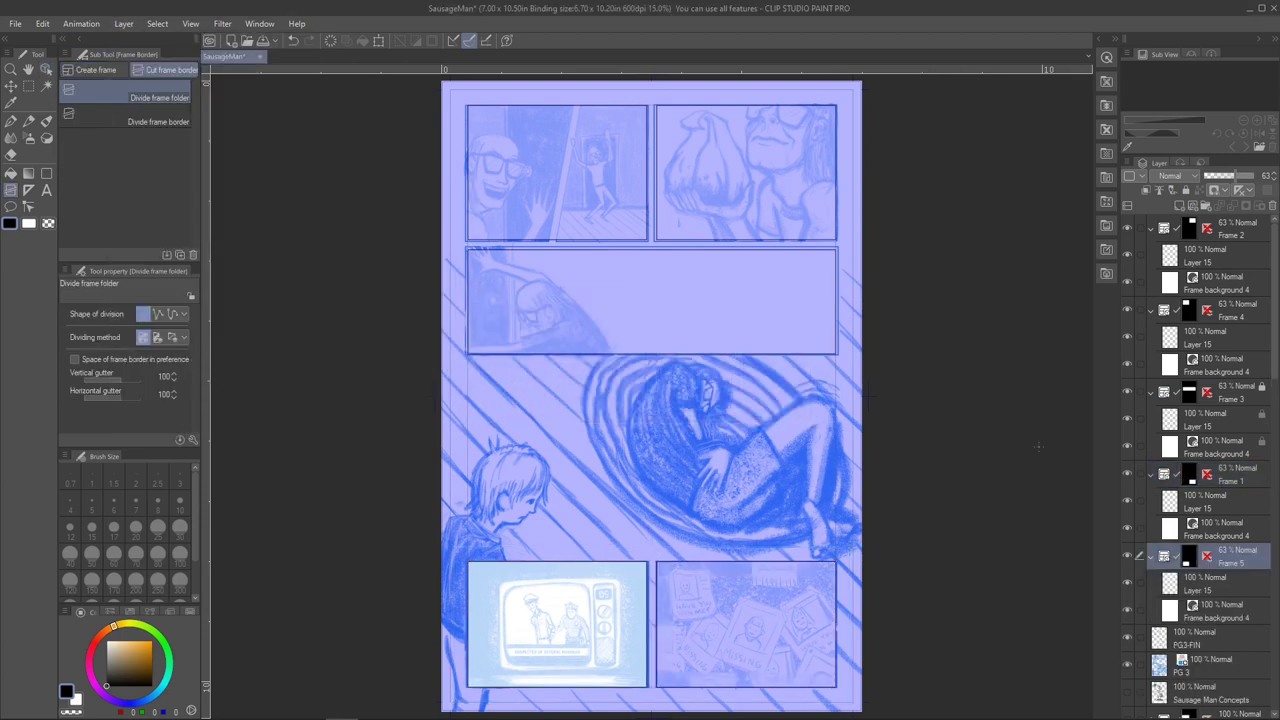
Step: Create a full-page frame folder named PG3-4 below the PG3-FIN layer, with the PG 3 sketch layer inside it
click(1217, 645)
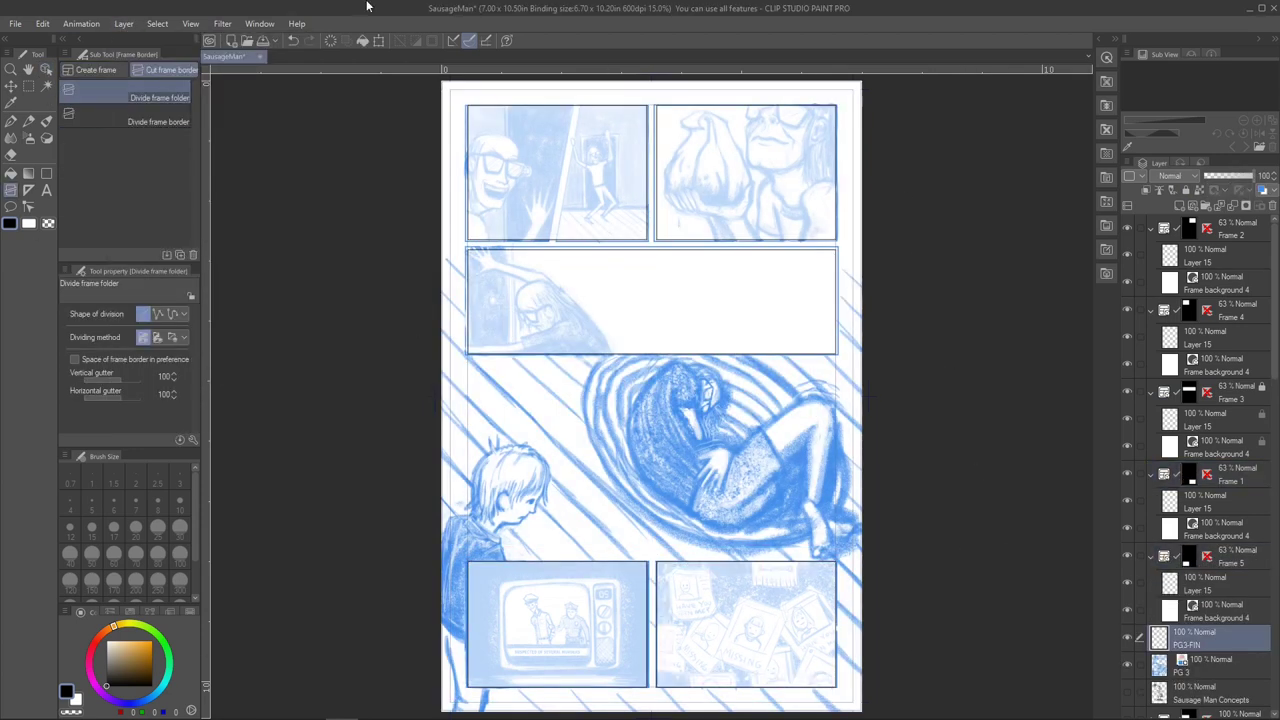
key(ctrl+minus)
click(1217, 392)
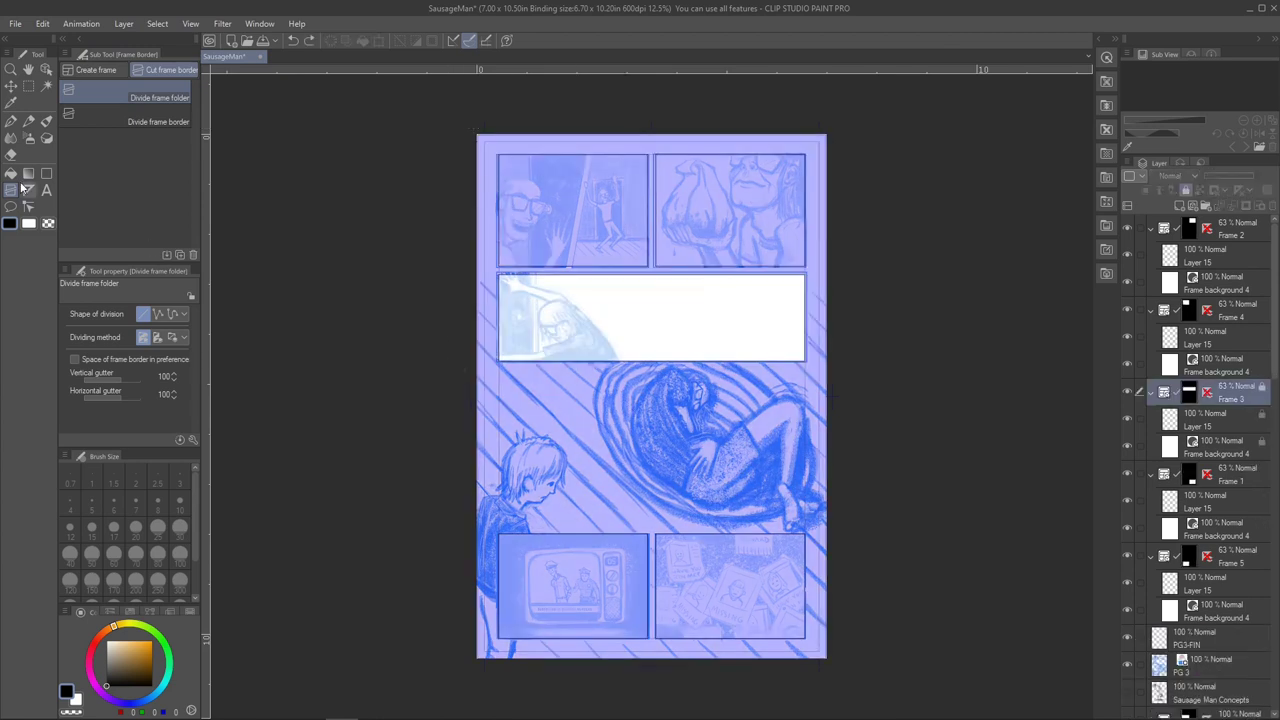
click(95, 69)
click(171, 69)
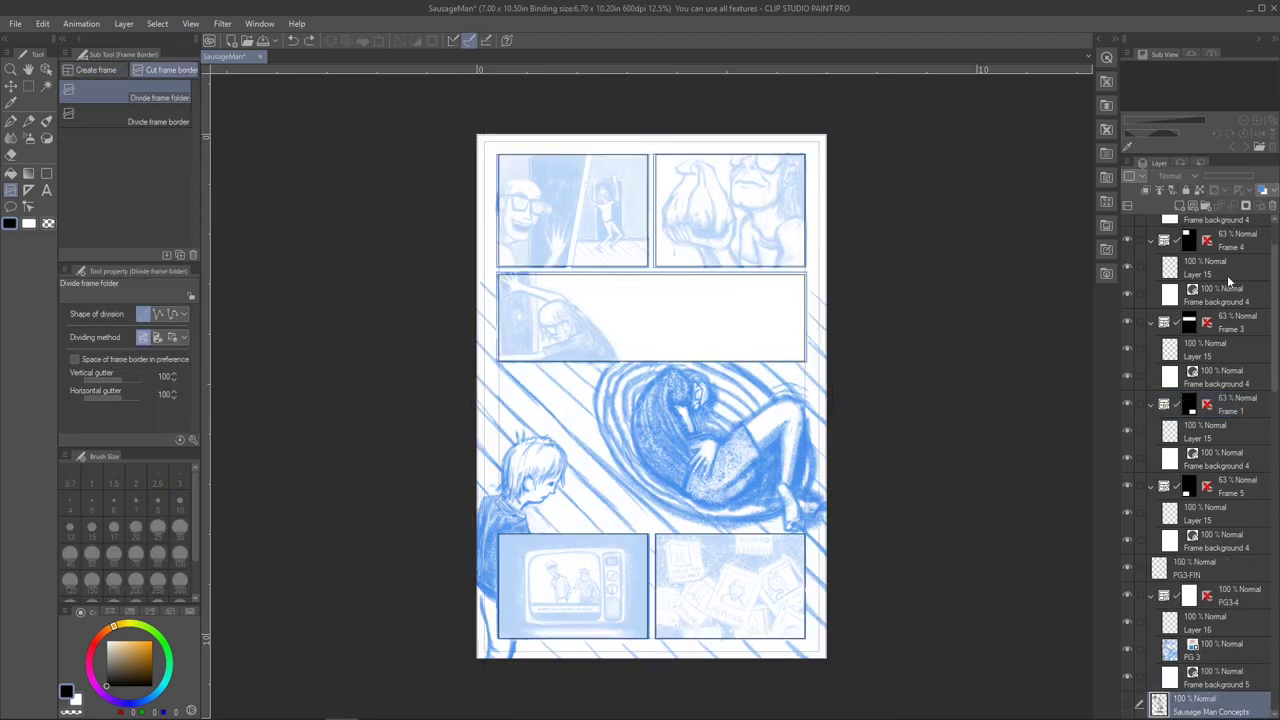
Step: Set Frame 4's opacity to 60% and divide it into two frames along the slanted gutter in the sketch
click(1230, 316)
key(6)
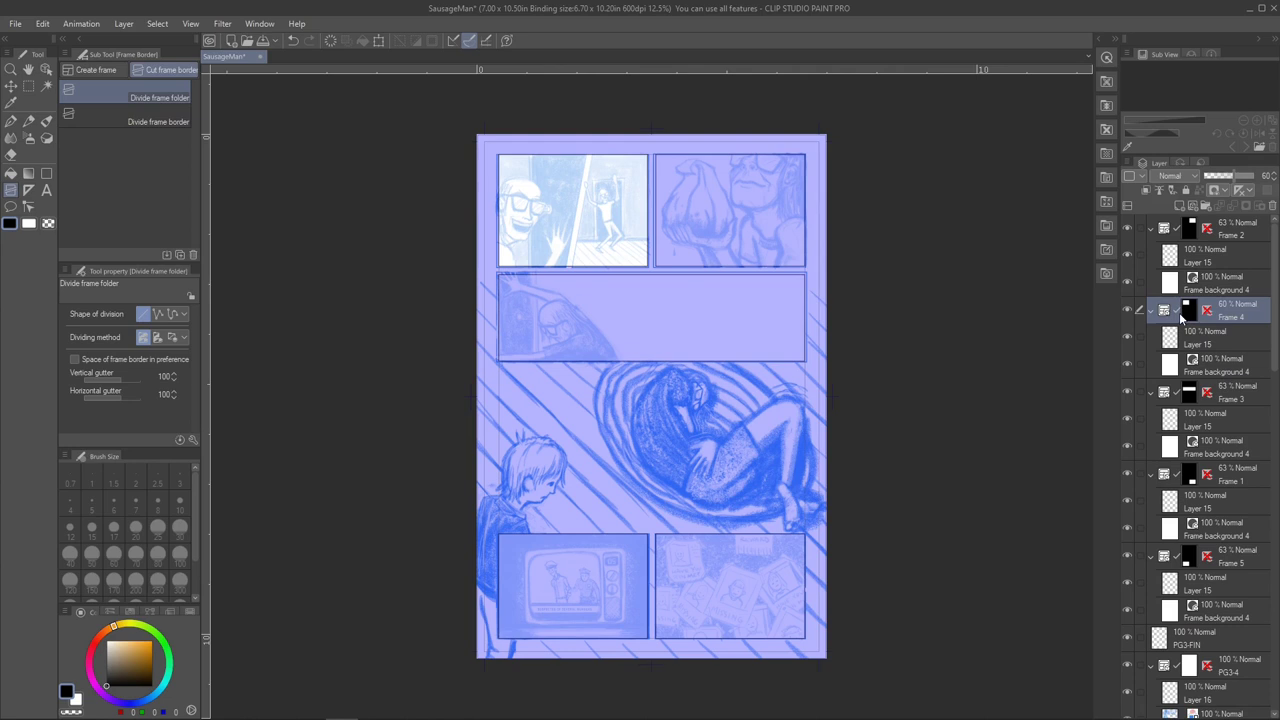
scroll(588, 185, up, 5)
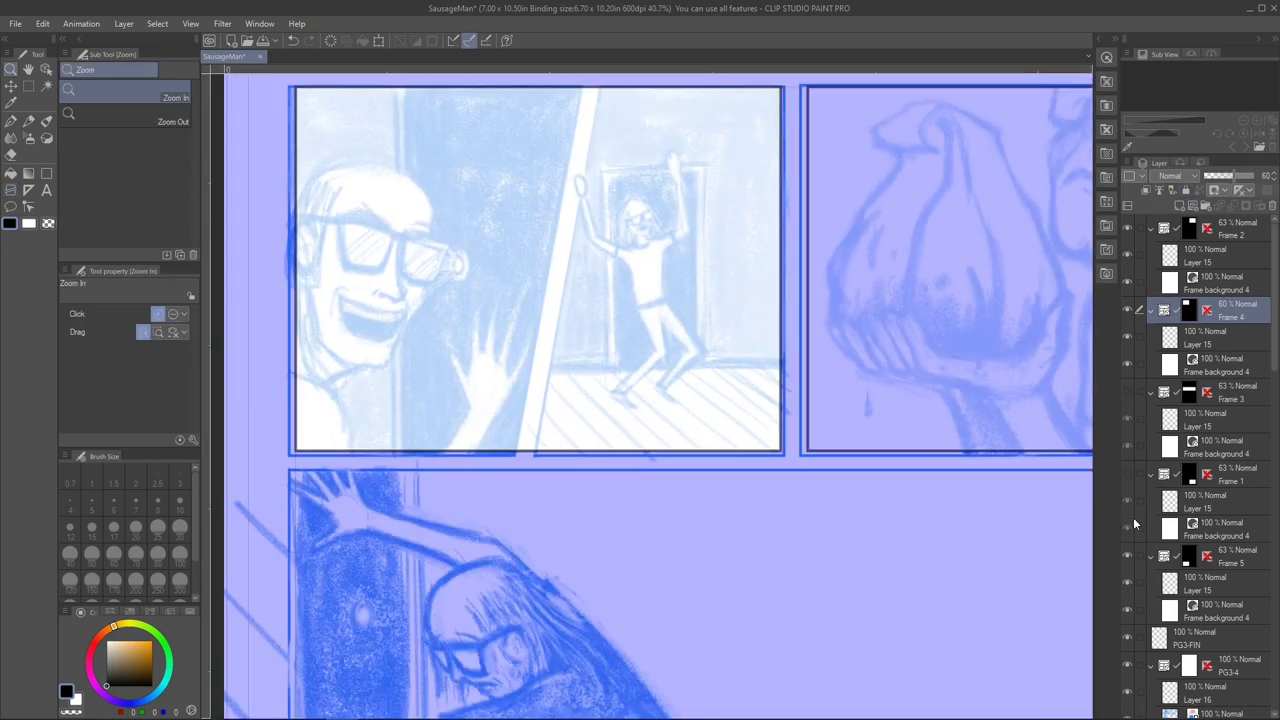
drag(637, 80, 1207, 472)
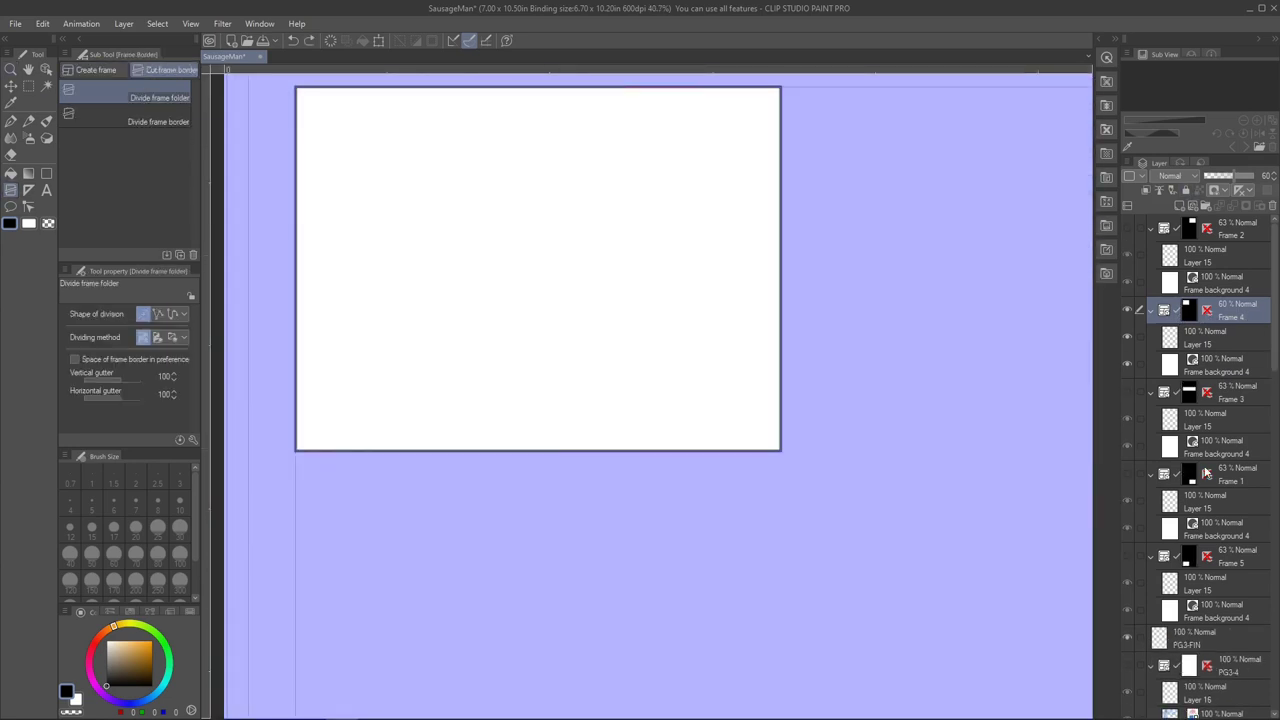
click(1160, 683)
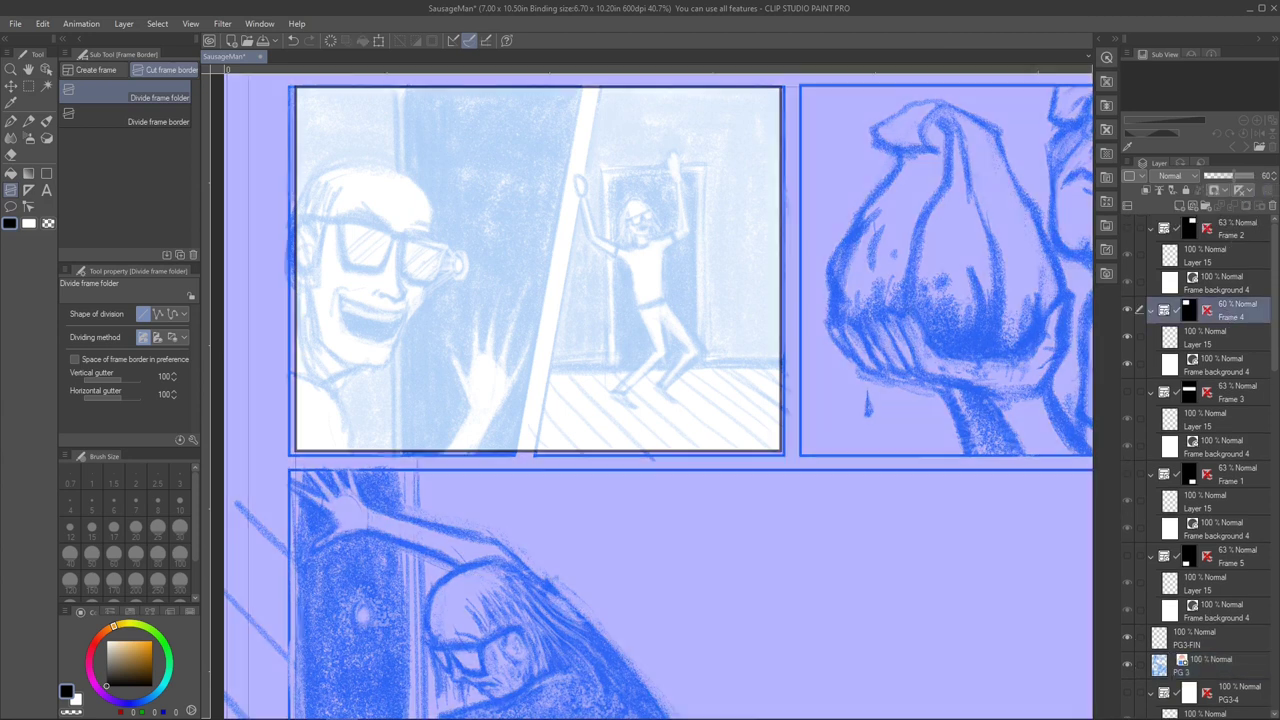
click(1200, 310)
drag(557, 272, 558, 268)
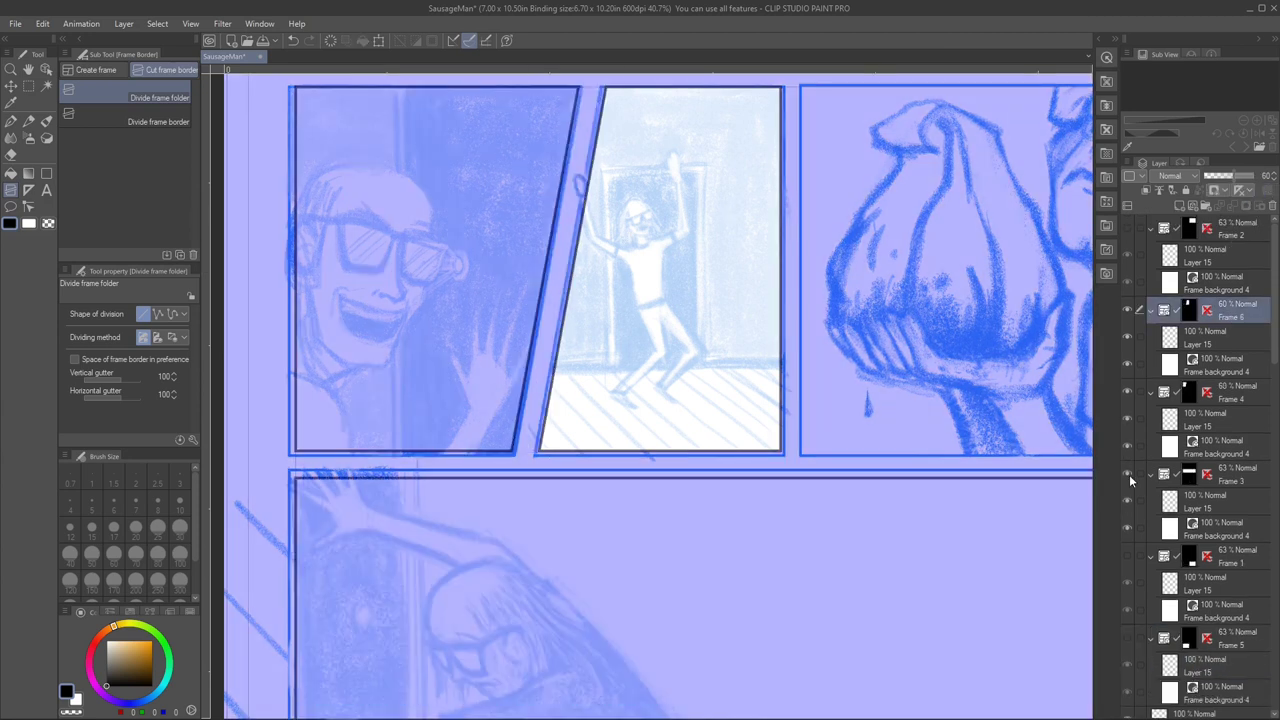
Step: Show the hidden frame folders again and move the PG 3 sketch layer back into the full-page PG3-4 folder
scroll(1127, 380, down, 3)
click(1200, 490)
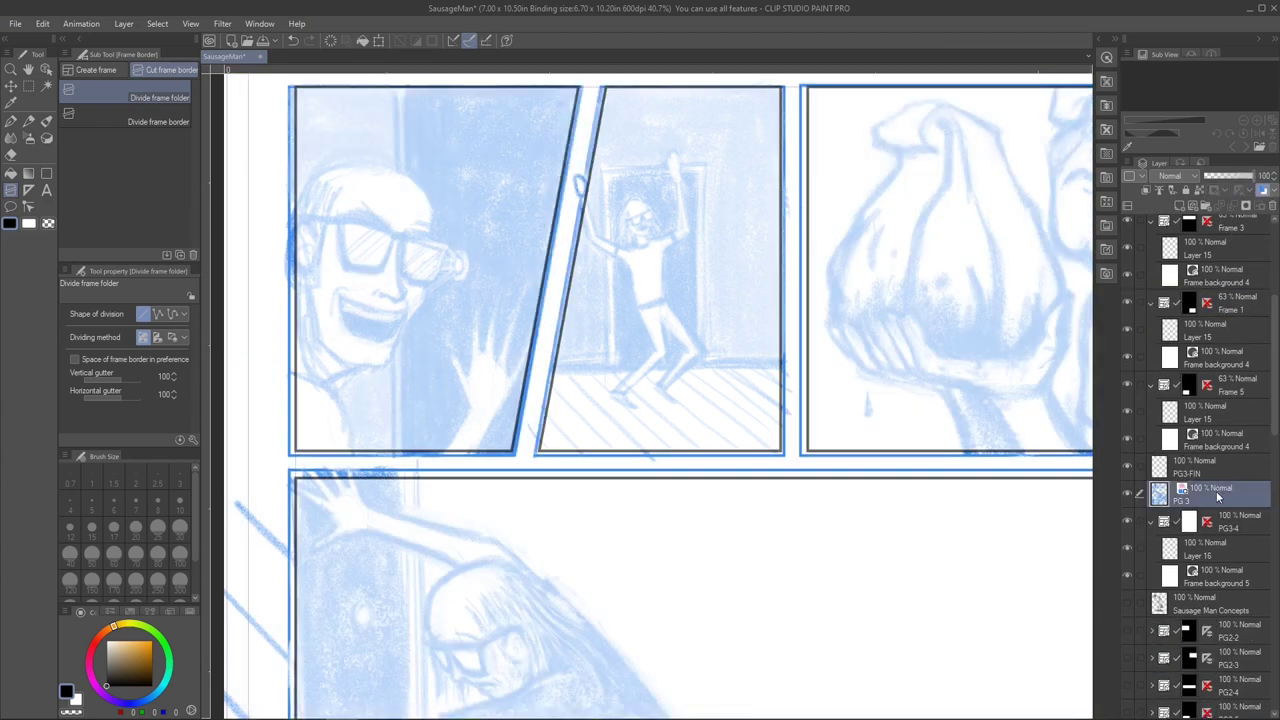
scroll(1200, 400, up, 5)
key(ctrl+0)
Step: Reorder the top-row frame folders to Frame 4, Frame 6 and Frame 2, keeping Frame 2 outside the other folders
click(1228, 230)
click(1210, 312)
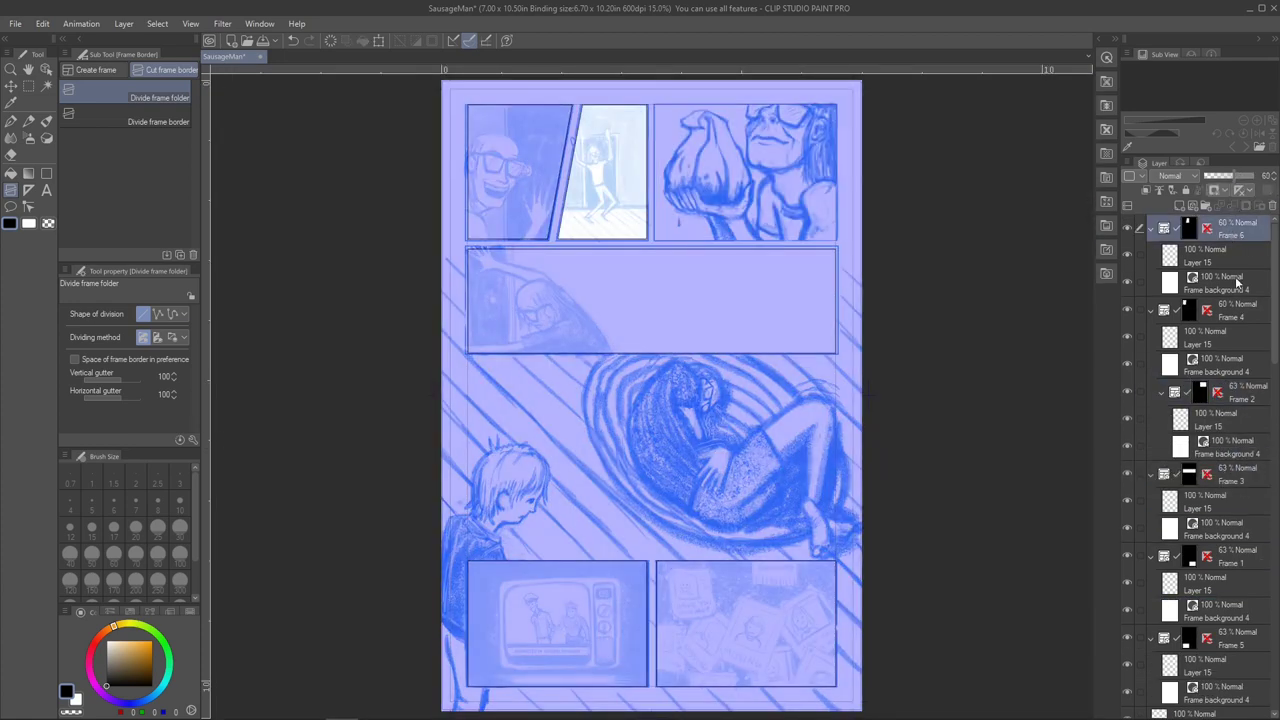
click(1210, 395)
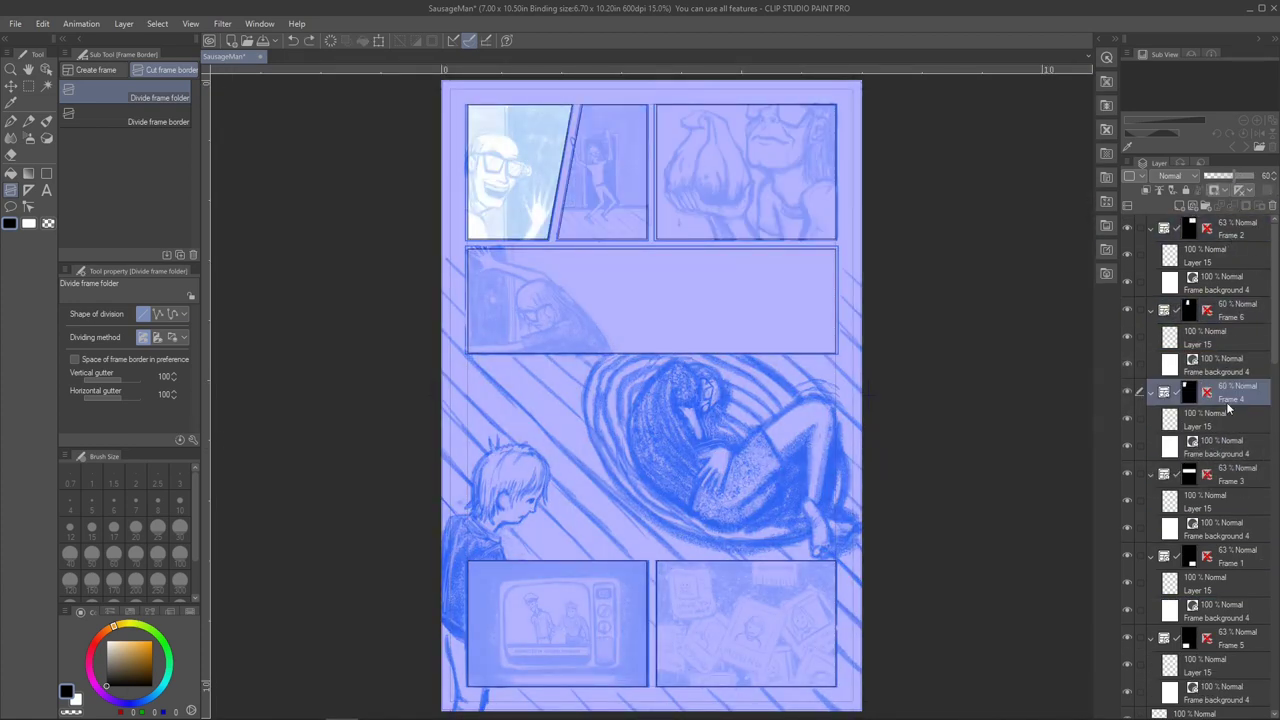
drag(1228, 408, 1228, 230)
drag(1220, 312, 1138, 397)
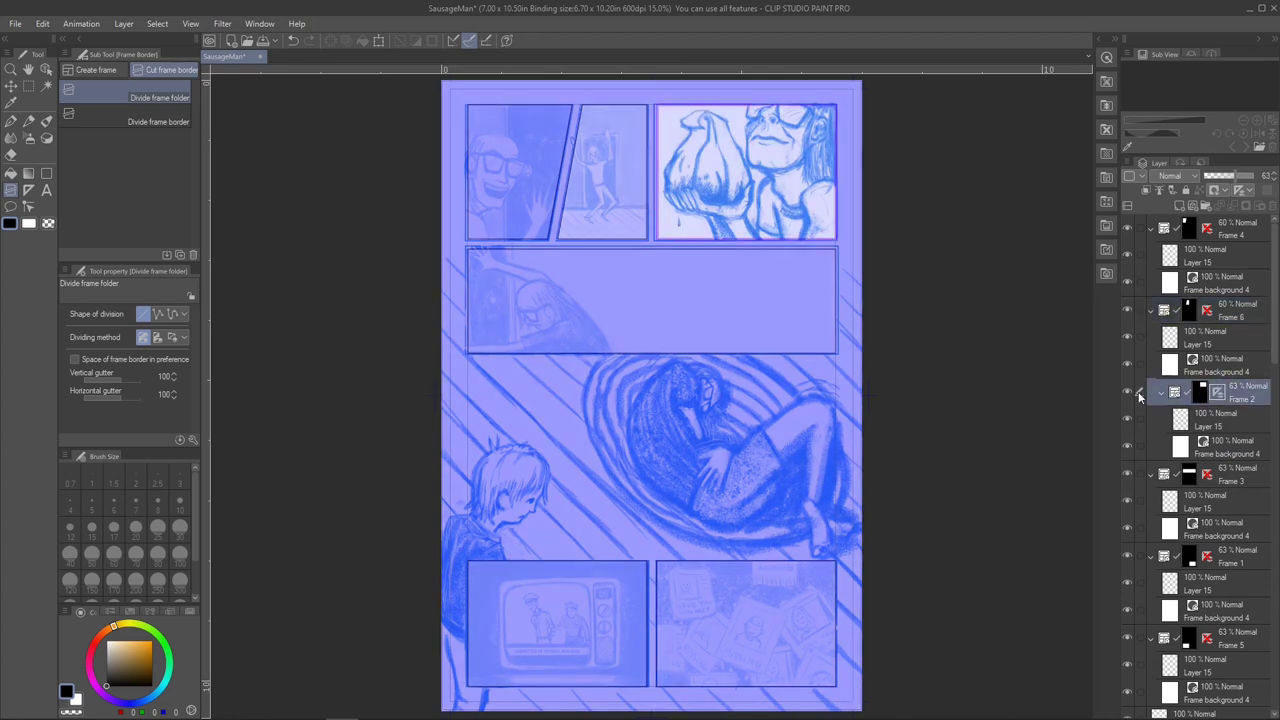
click(1228, 312)
Step: Put Frame 5 above Frame 1 and rename the six panel folders in order PG3-1, PG3-2, PG3-3, PG3-4, PG3-6 and PG3-7
click(1230, 229)
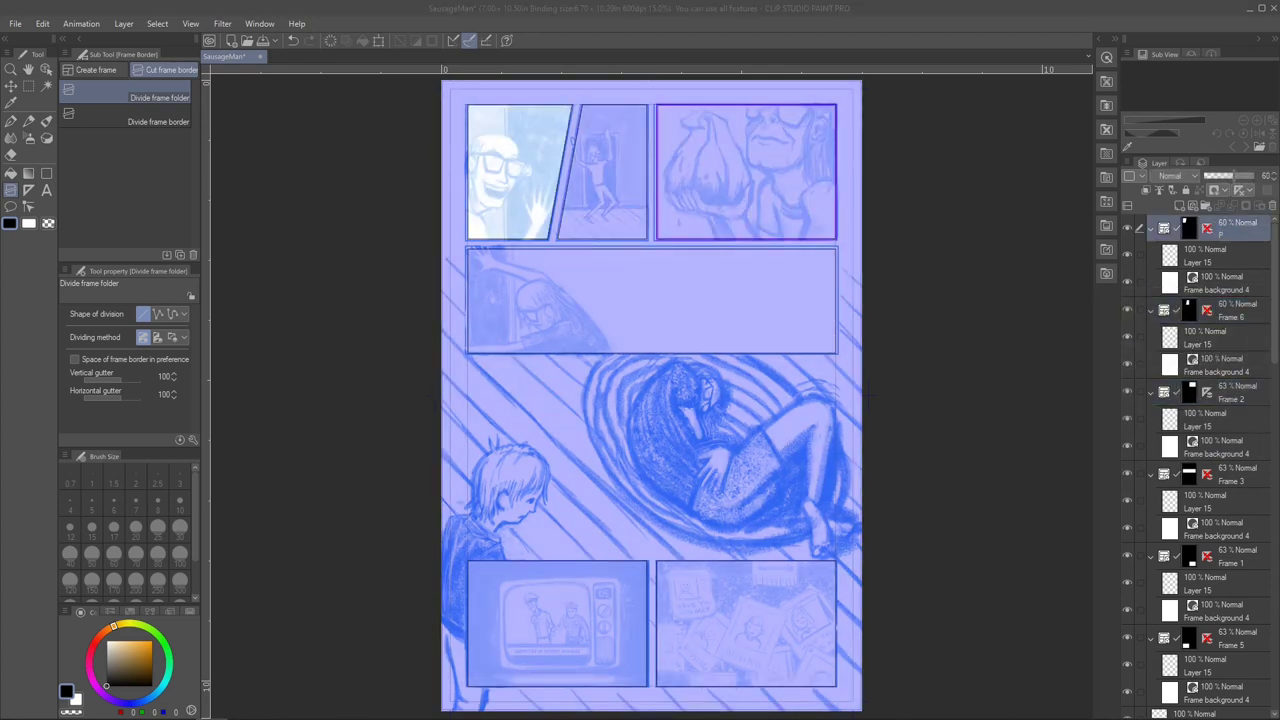
click(1243, 318)
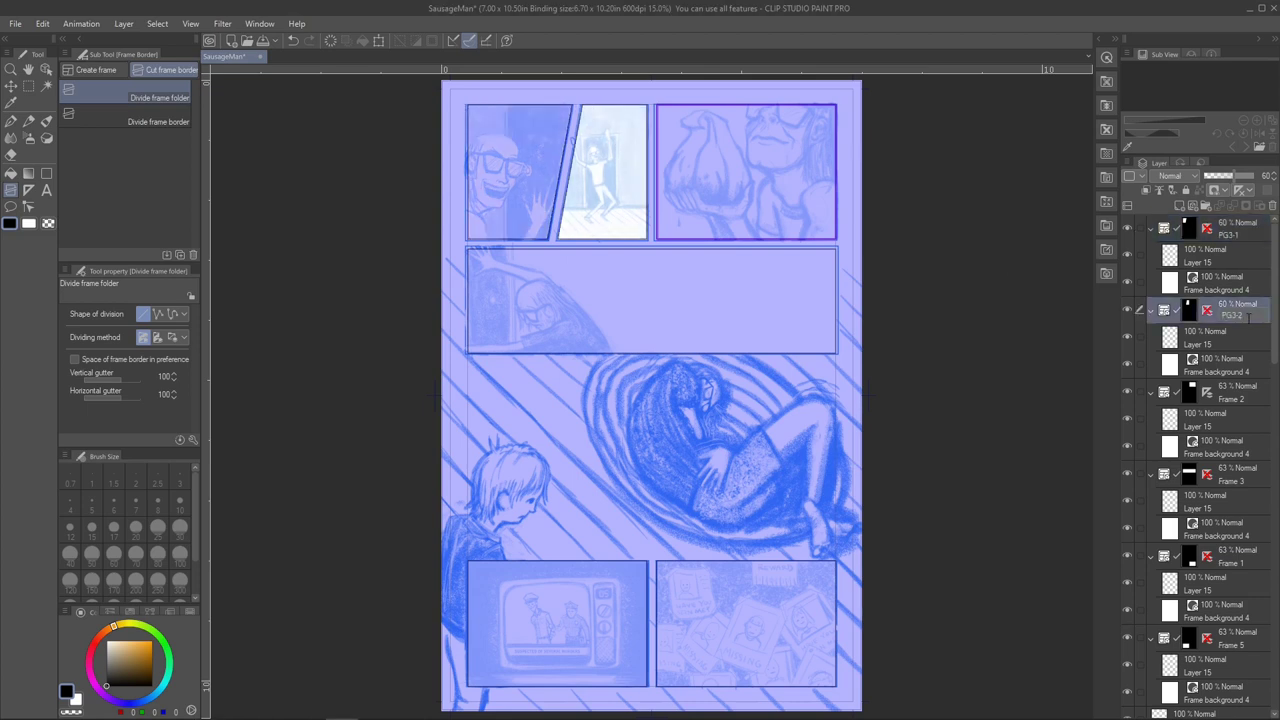
click(1236, 397)
double_click(1238, 397)
click(1245, 478)
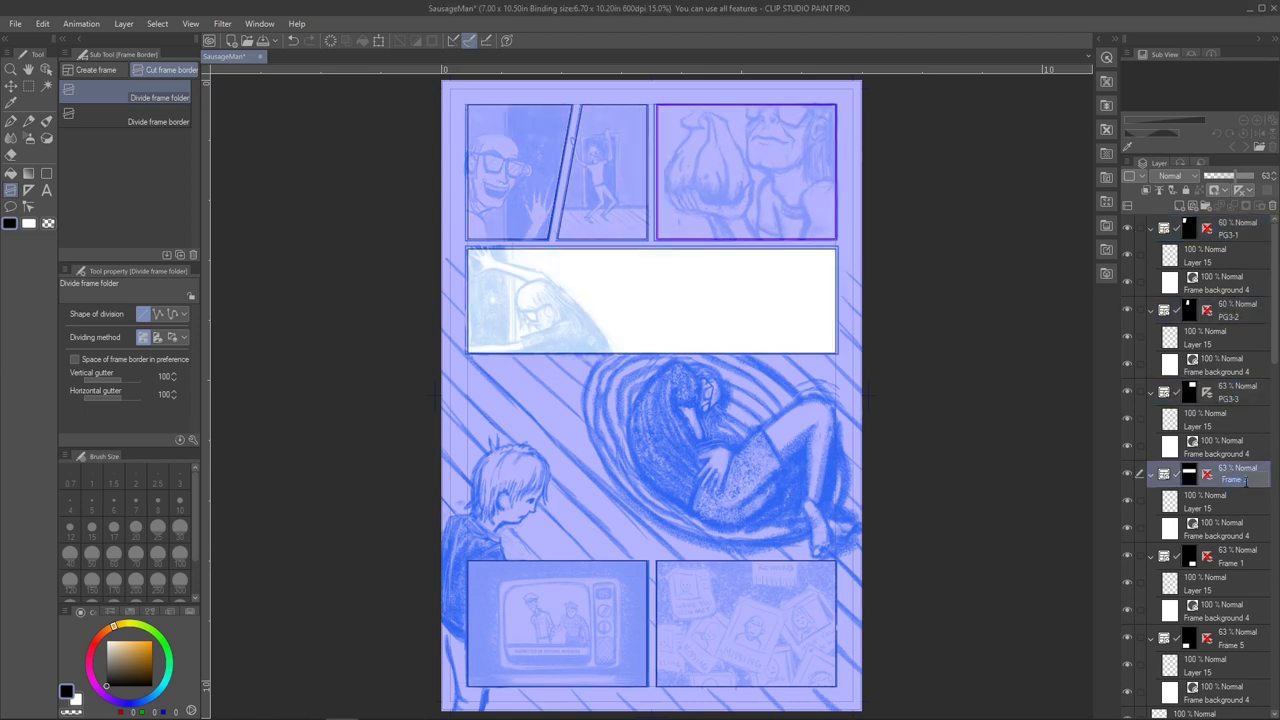
click(1240, 564)
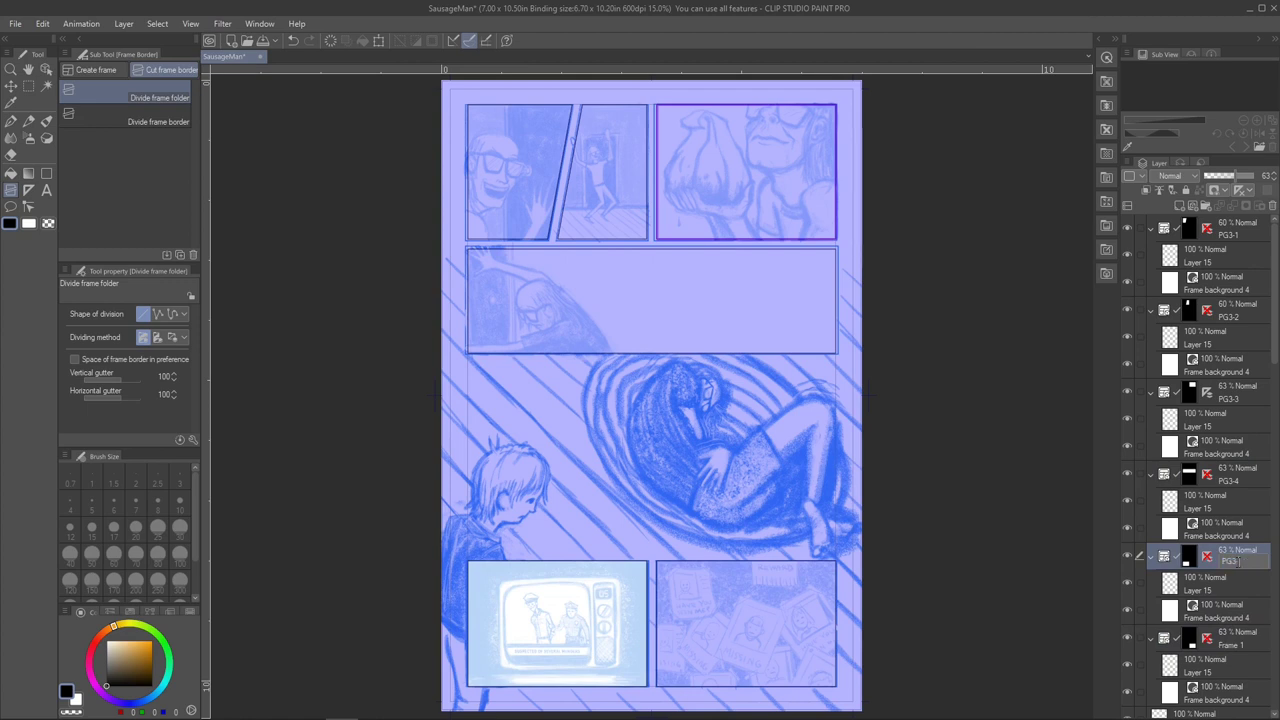
click(1238, 640)
Step: Delete the PG3-FIN layer and open the full-page frame folder's name for editing
scroll(1200, 450, down, 3)
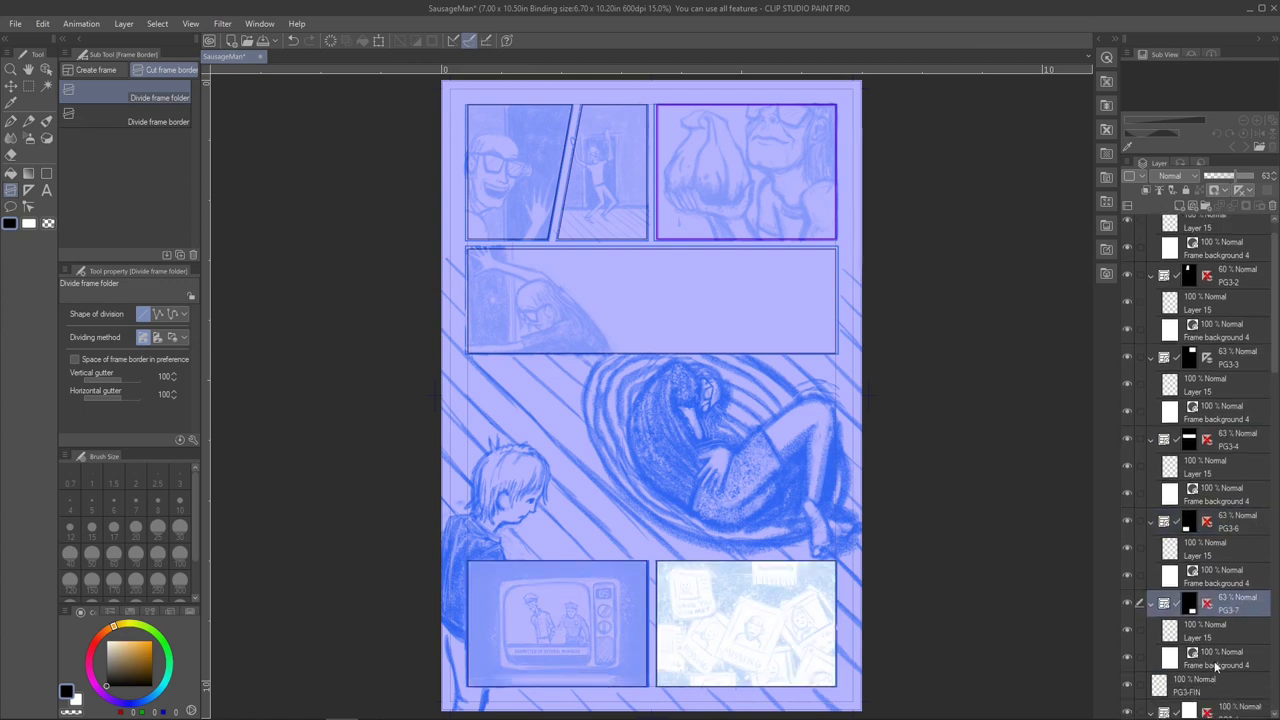
right_click(1218, 576)
click(1175, 527)
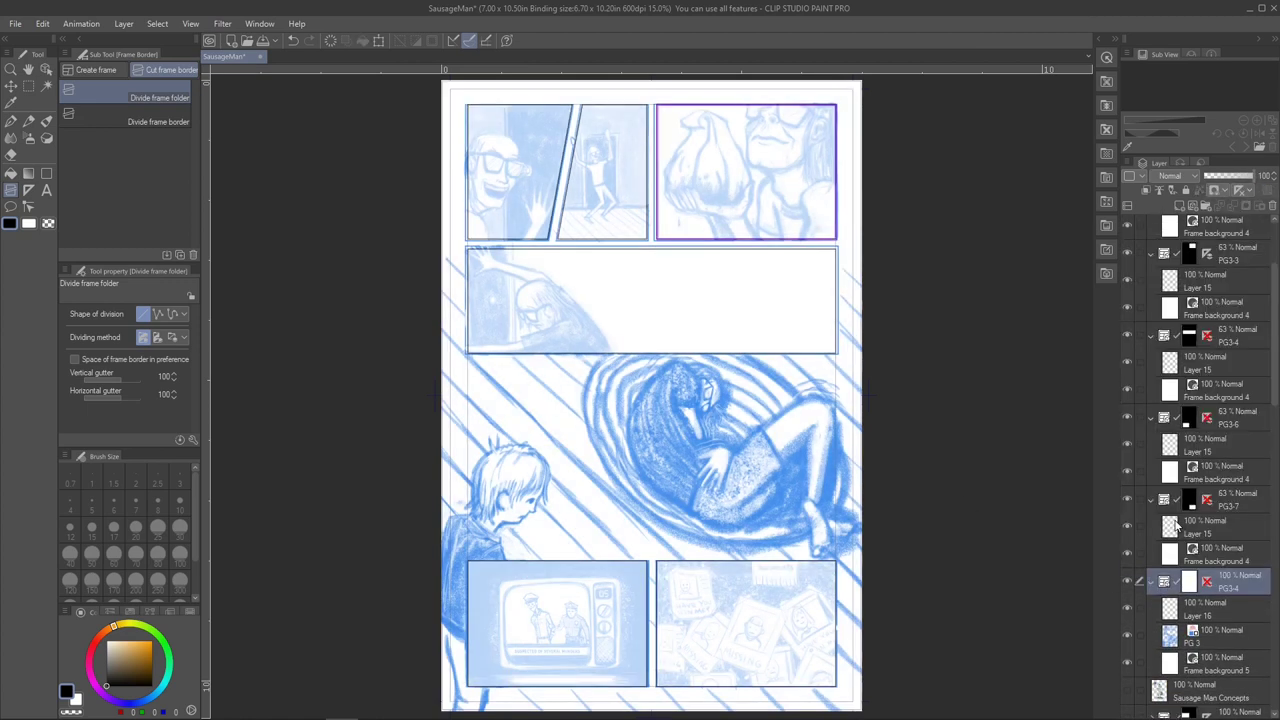
click(1257, 587)
scroll(1215, 450, up, 3)
Step: Hide PG3-1's frame background and draw the vertical door-edge lines on its Layer 15 with the Real pencil
click(1233, 236)
scroll(500, 120, up, 5)
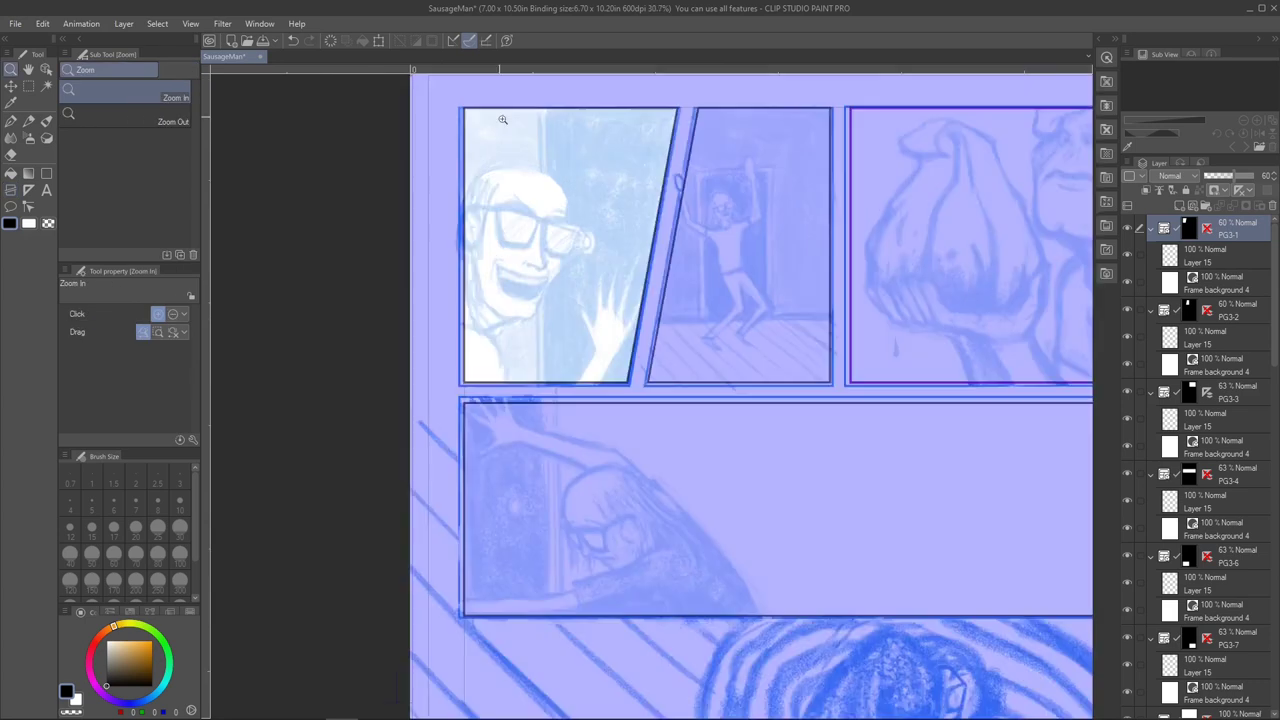
click(1233, 258)
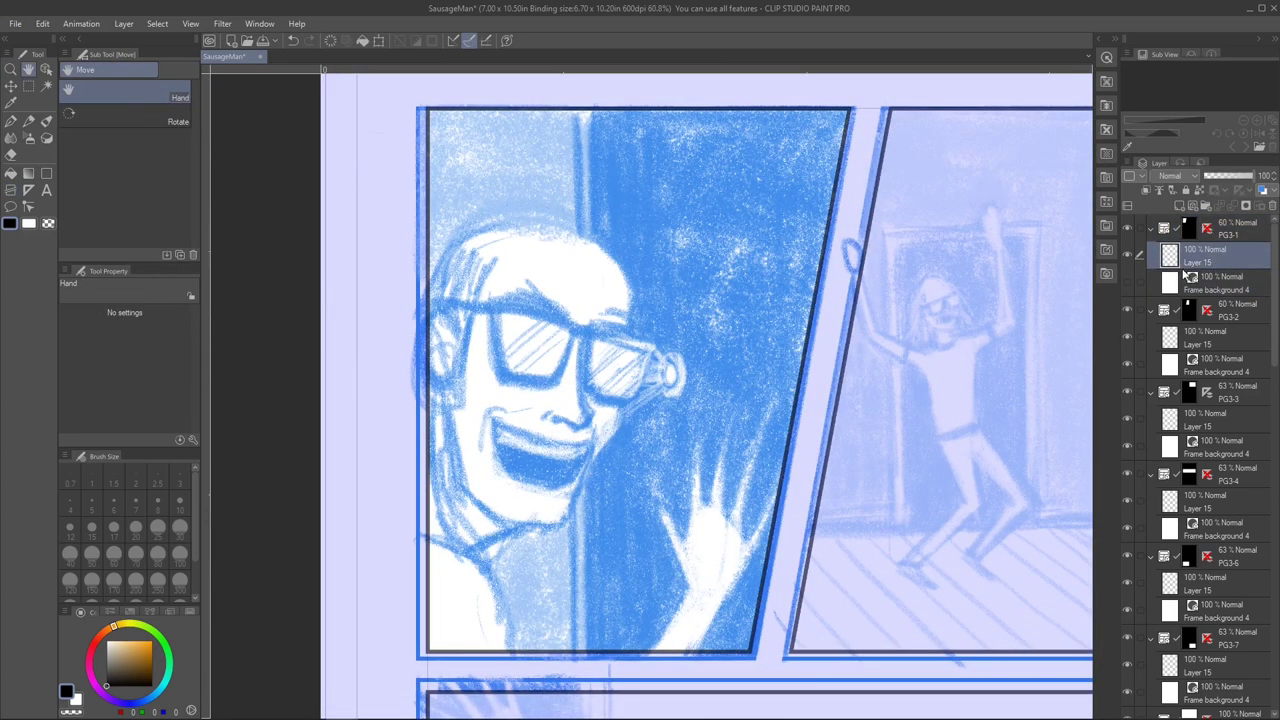
key(p)
key(bracketleft)
mouse_move(575, 98)
mouse_down()
mouse_move(575, 658)
mouse_move(601, 658)
mouse_up()
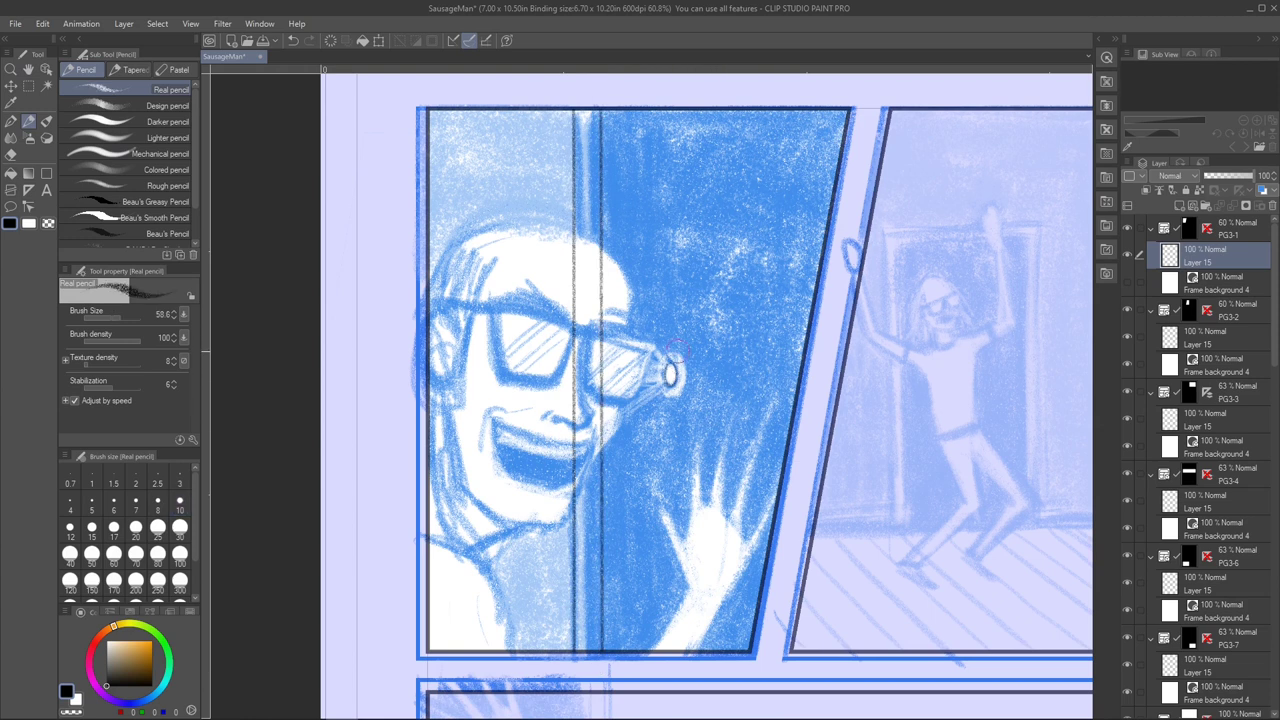
Step: Enlarge the Real pencil to size 104.1 and outline the man's glasses, nose and upper mouth over the blue sketch
mouse_move(594, 433)
mouse_down()
mouse_move(588, 244)
mouse_move(490, 252)
mouse_up()
click(180, 499)
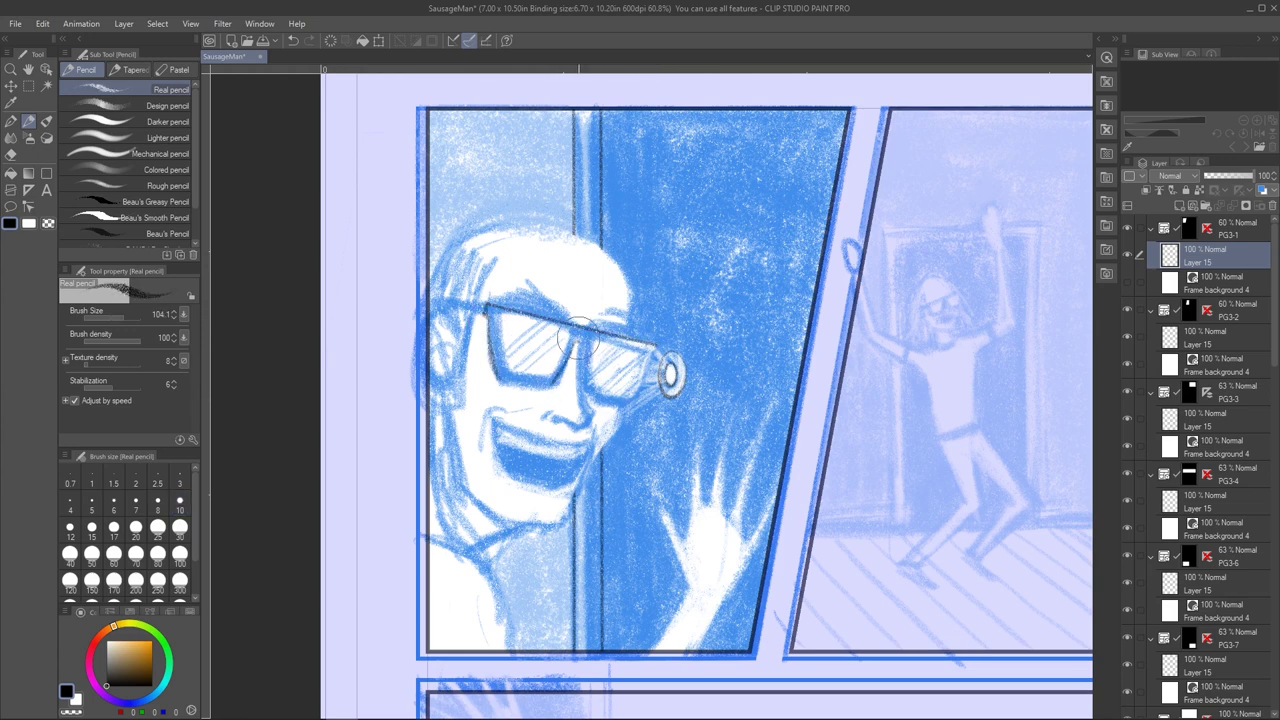
key(asciicircum)
key(asciicircum)
key(asciicircum)
key(asciicircum)
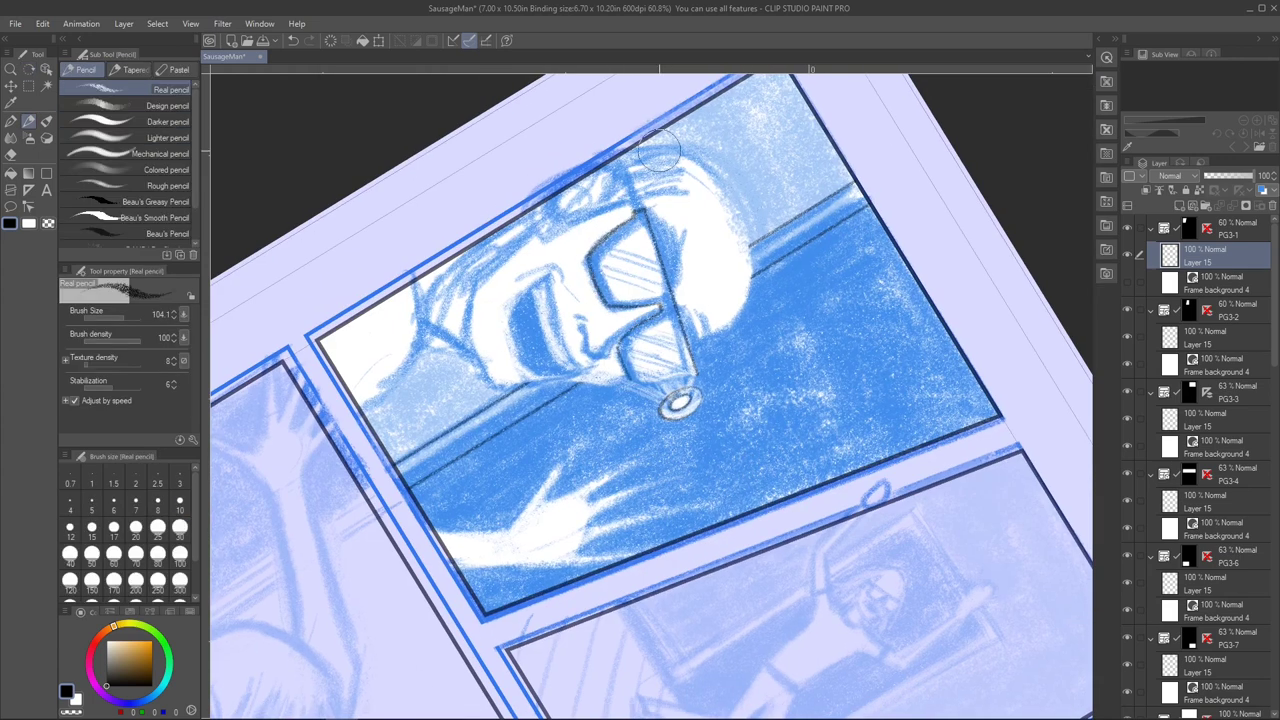
key(minus)
key(minus)
key(minus)
key(minus)
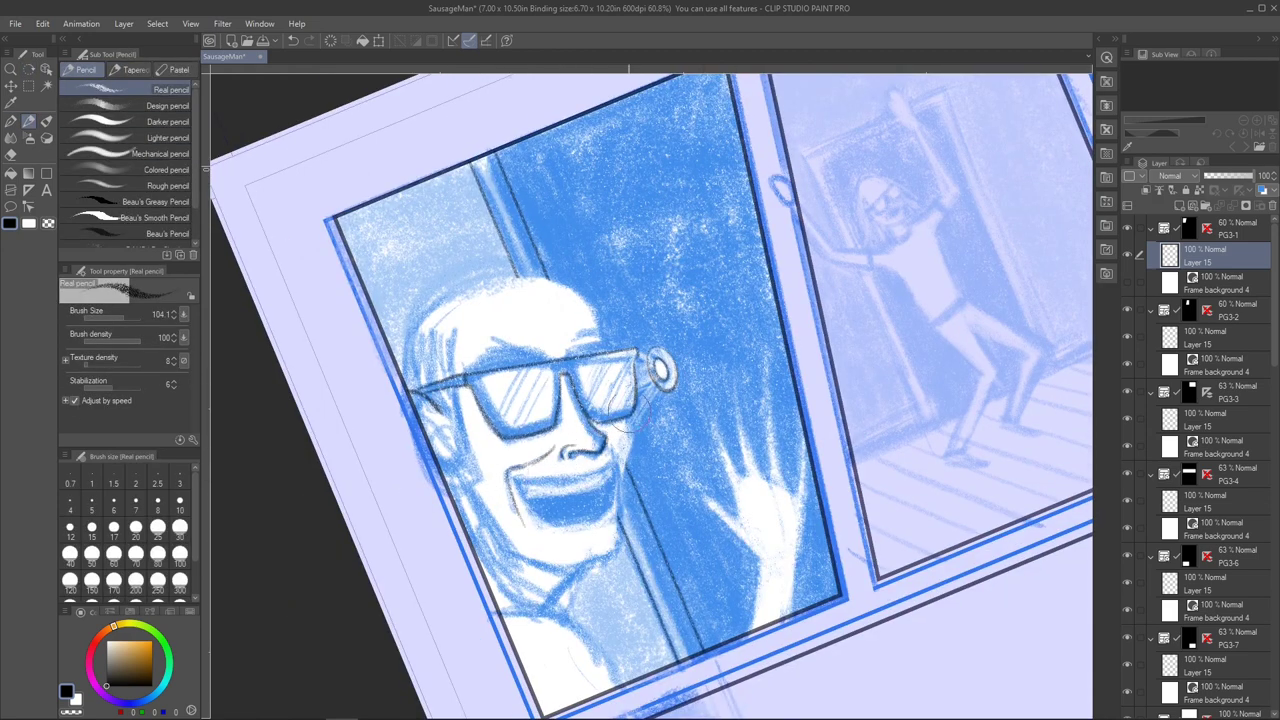
Step: Pencil the outline of the man's bald head, open mouth, chin, jaw and neck over the blue sketch
key(minus)
key(minus)
key(minus)
key(minus)
drag(505, 392, 471, 585)
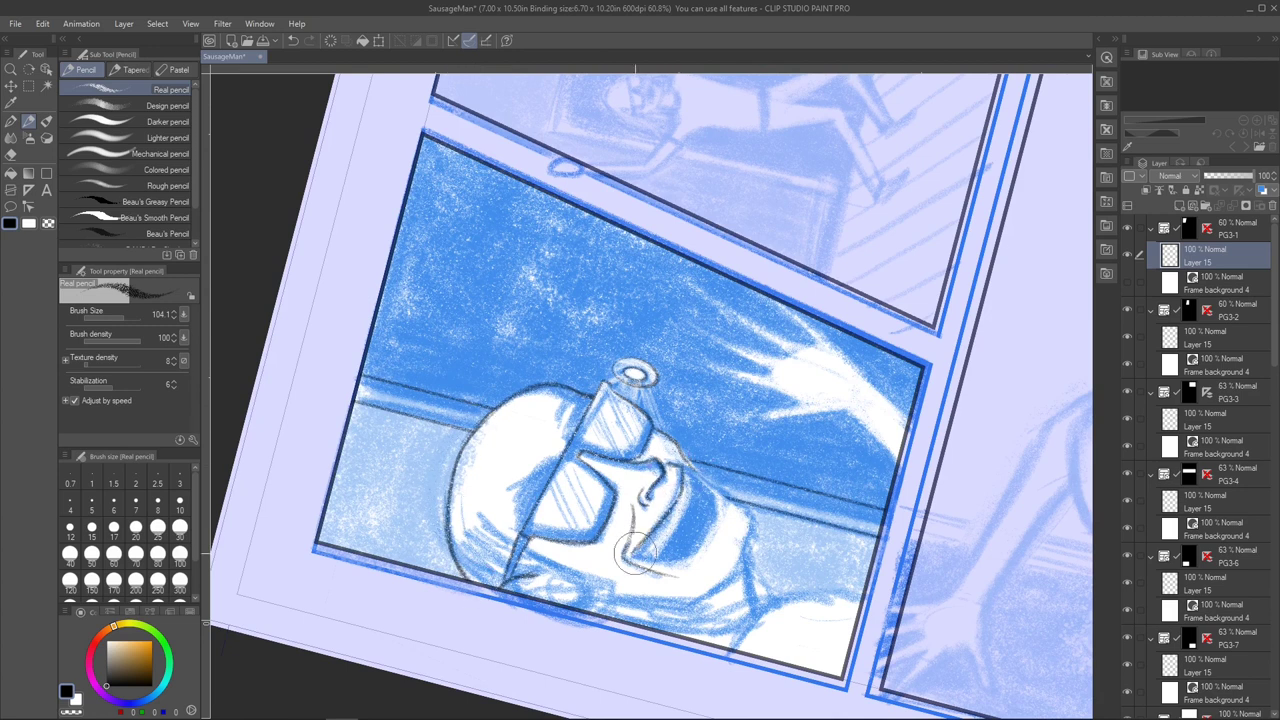
drag(670, 448, 752, 540)
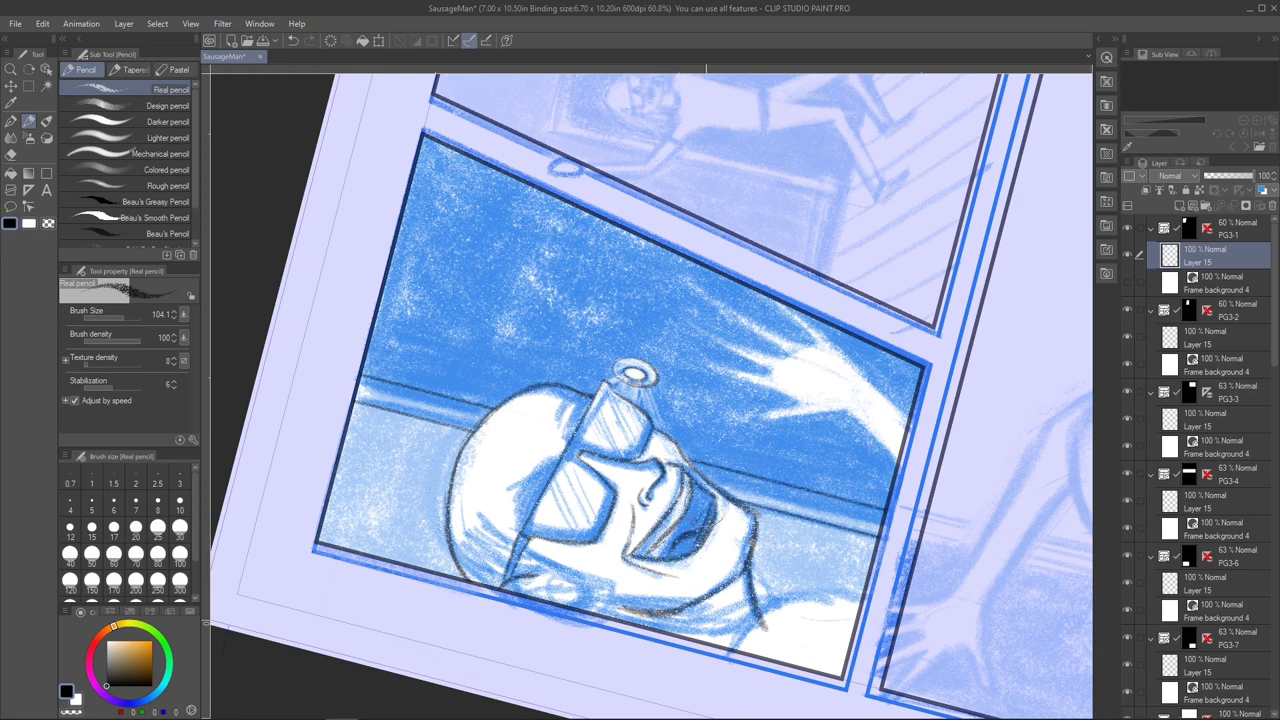
Step: Pencil the teeth, tongue and smile creases of the grinning face, and refine the glasses frames
key(asciicircum)
key(asciicircum)
key(asciicircum)
key(asciicircum)
drag(448, 388, 488, 413)
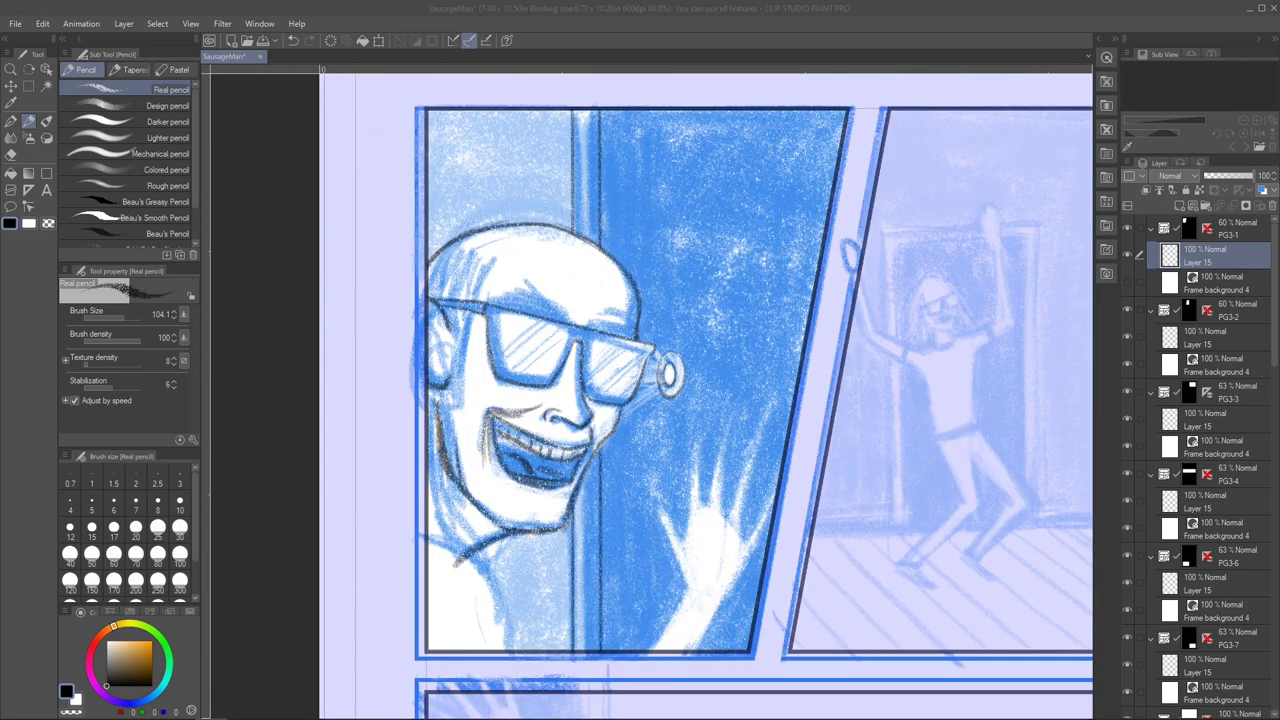
click(494, 327)
drag(551, 336, 671, 221)
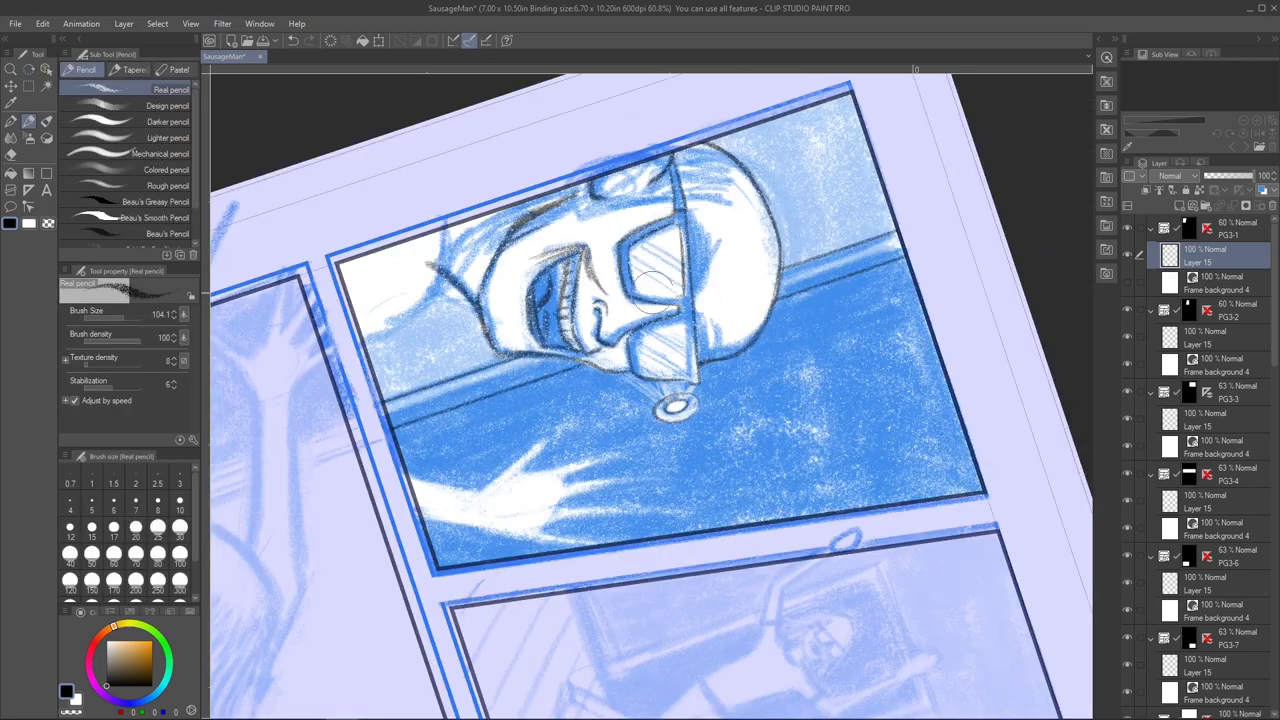
drag(645, 345, 600, 300)
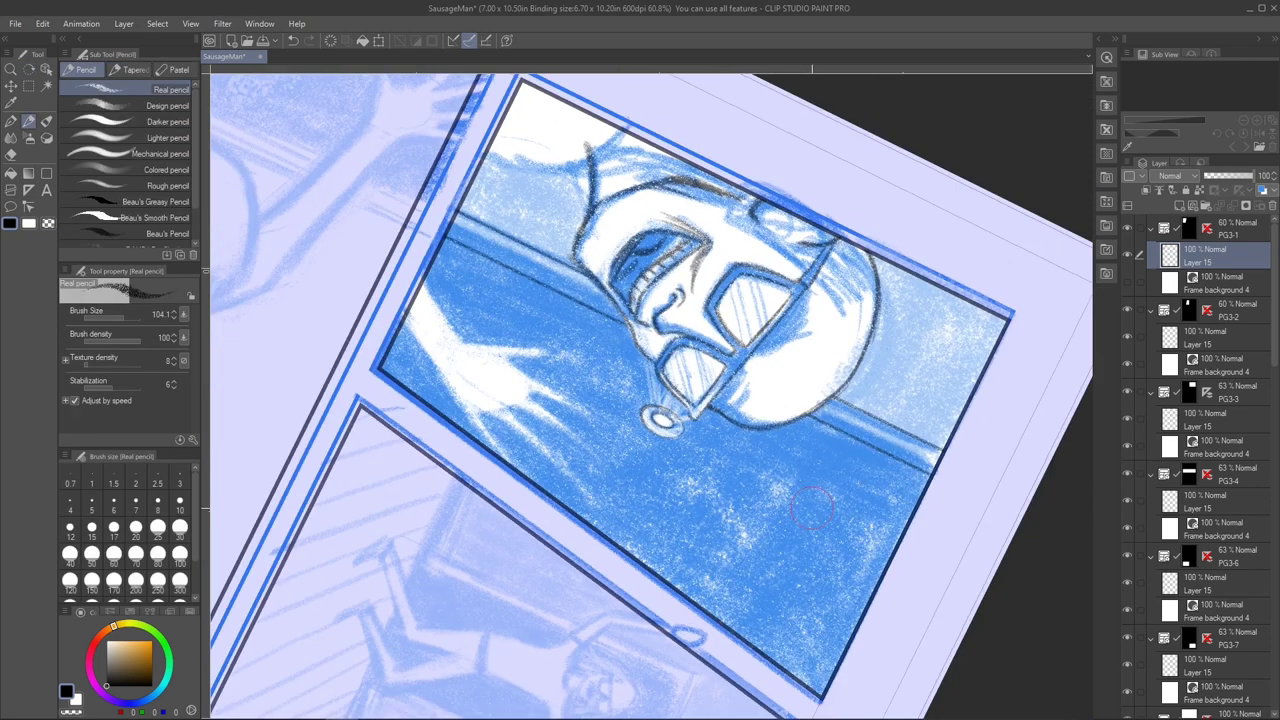
Step: Straighten the canvas, pencil the man's ear and shade the hair on the side of his head
key(ctrl+alt+0)
drag(466, 340, 448, 432)
drag(476, 300, 440, 248)
drag(470, 298, 458, 256)
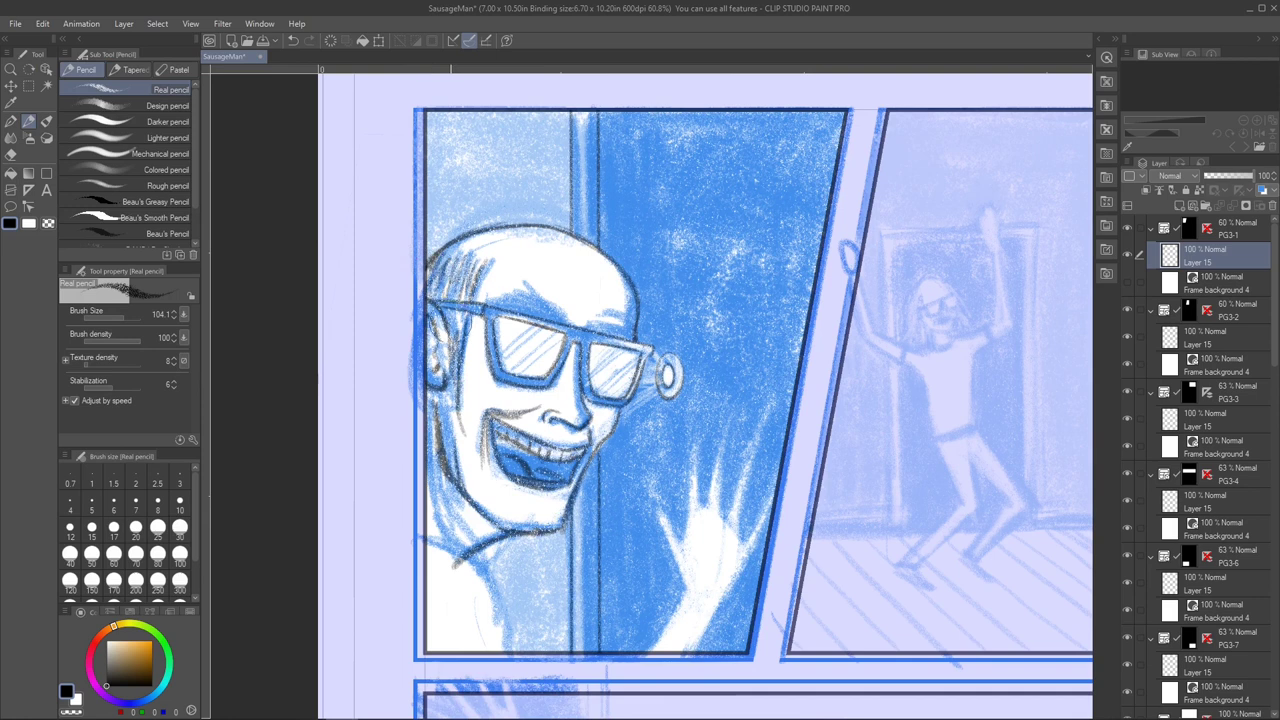
Step: Pencil the man's shoulder and his raised, spread-fingered hand over the blue sketch
mouse_move(426, 390)
mouse_down()
mouse_move(446, 532)
mouse_move(480, 532)
mouse_move(494, 648)
mouse_up()
key(ctrl+z)
key(ctrl+z)
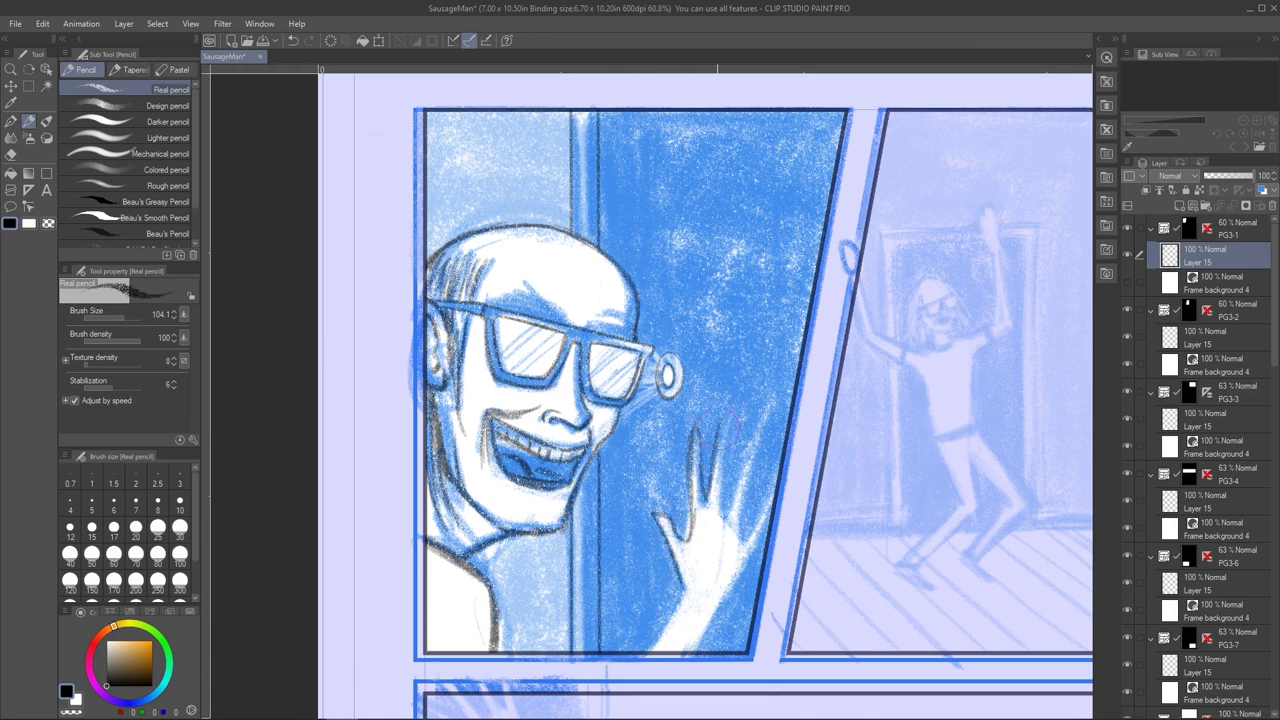
drag(760, 474, 683, 608)
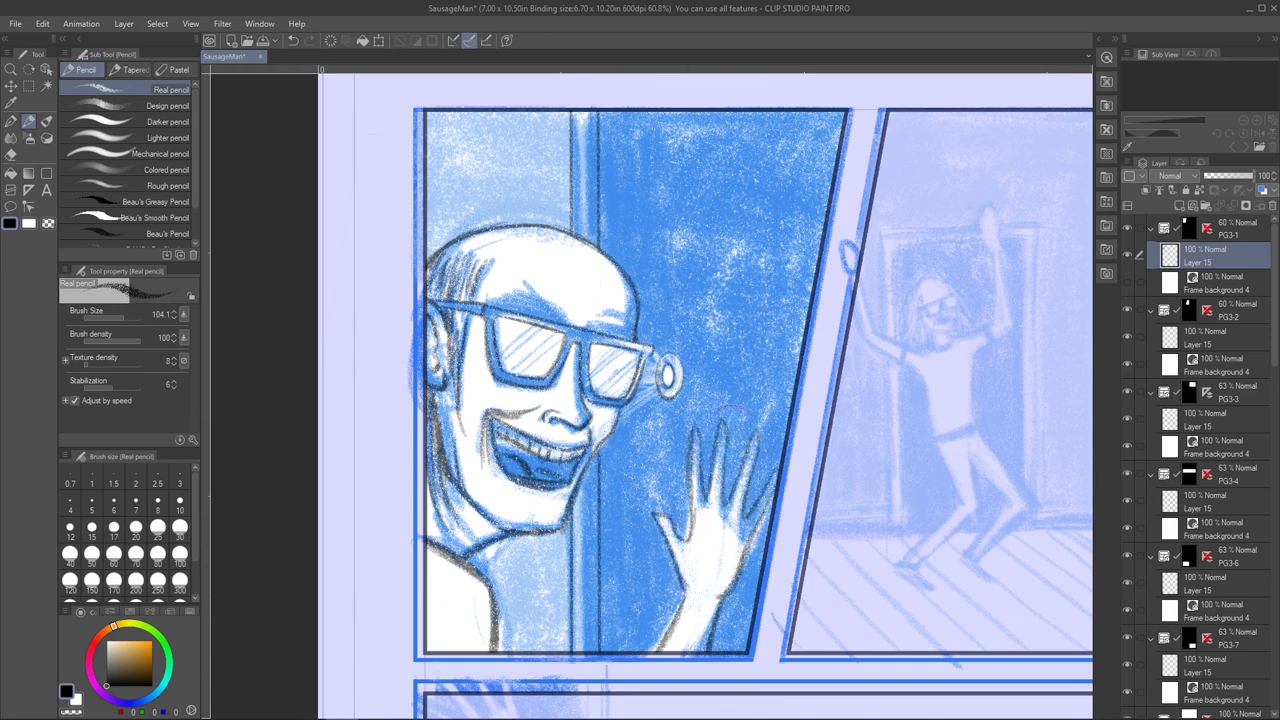
Step: Set the PG3-1 frame folder's opacity to 100% and hide the blue PG 3 sketch layer
click(1230, 228)
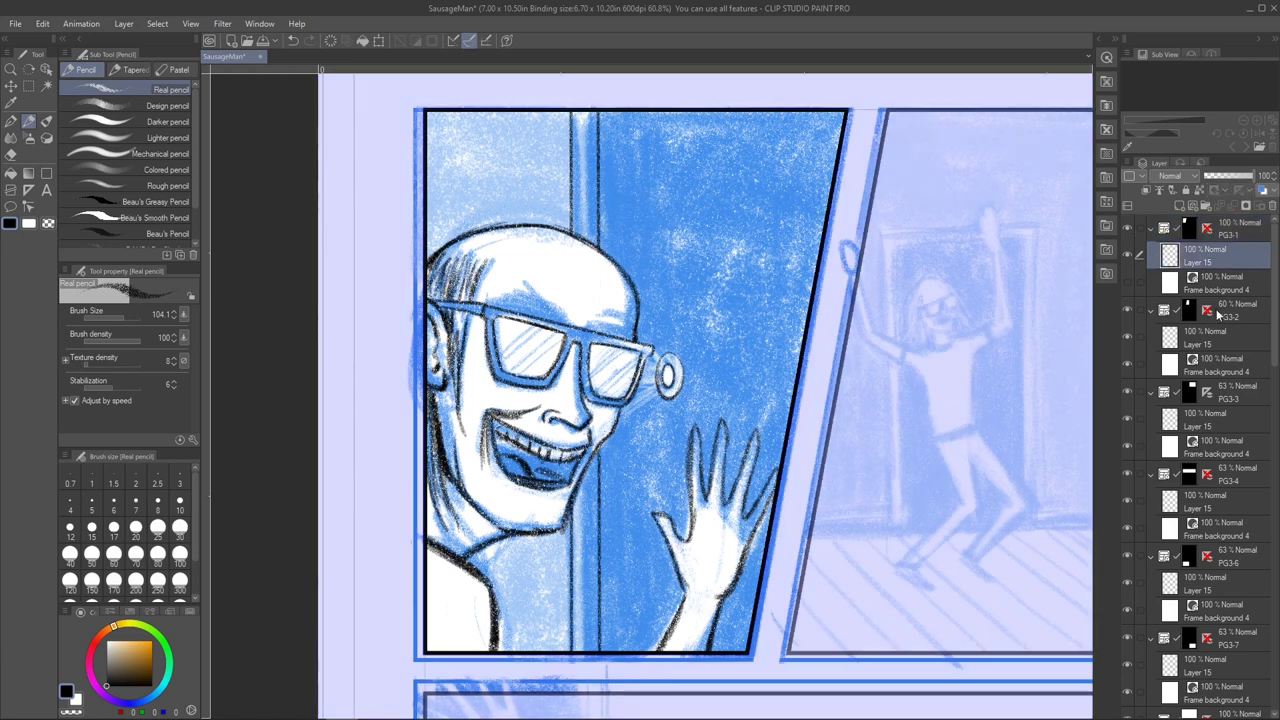
scroll(1217, 330, down, 3)
click(1127, 505)
Step: Remove the pencilled hand and wrist from the first panel
scroll(775, 392, up, 3)
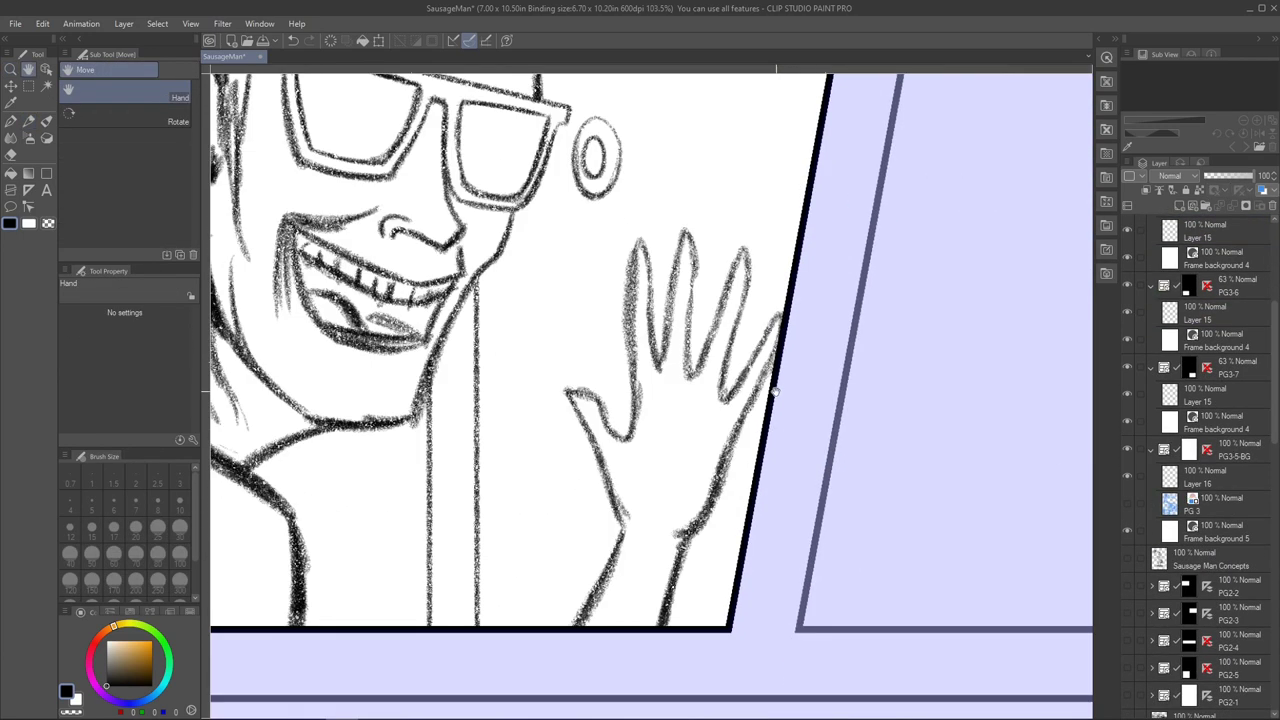
key(p)
mouse_move(608, 300)
mouse_down()
mouse_move(617, 520)
mouse_move(620, 357)
mouse_move(598, 395)
mouse_up()
key(ctrl+z)
key(ctrl+z)
key(ctrl+z)
key(Delete)
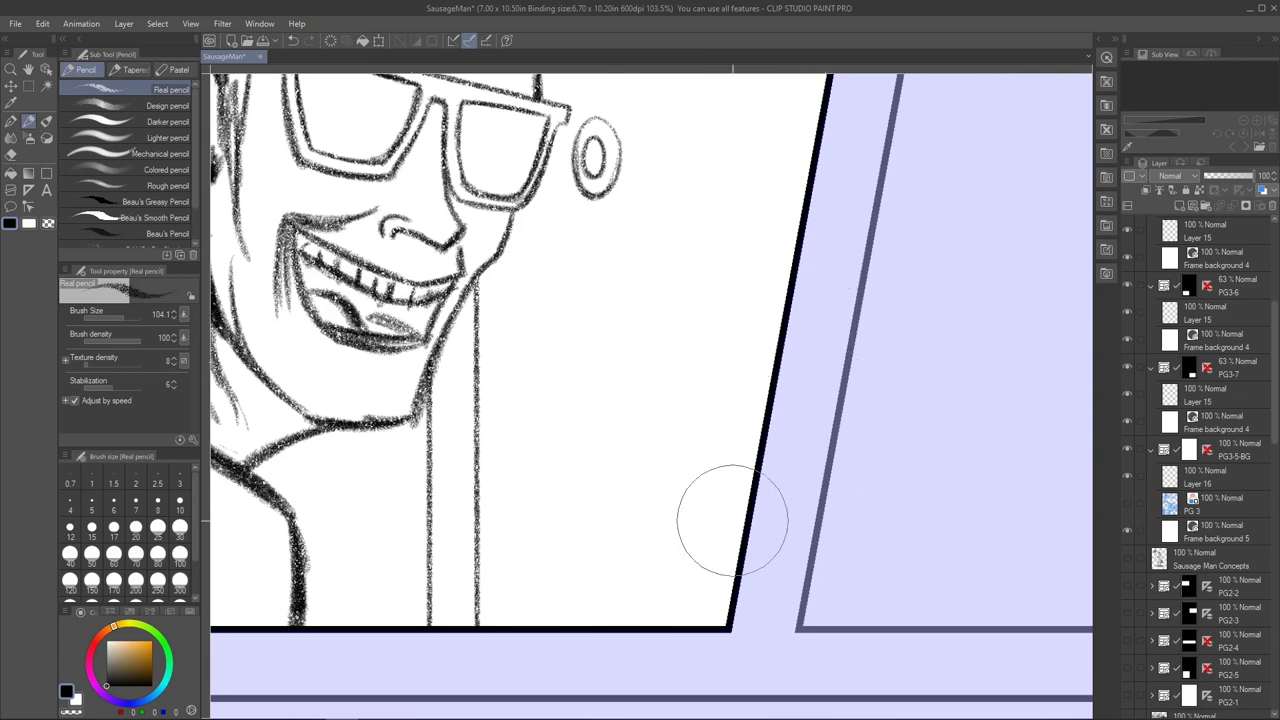
Step: Shade the inside of the man's open mouth black around the teeth and tongue
scroll(732, 520, up, 3)
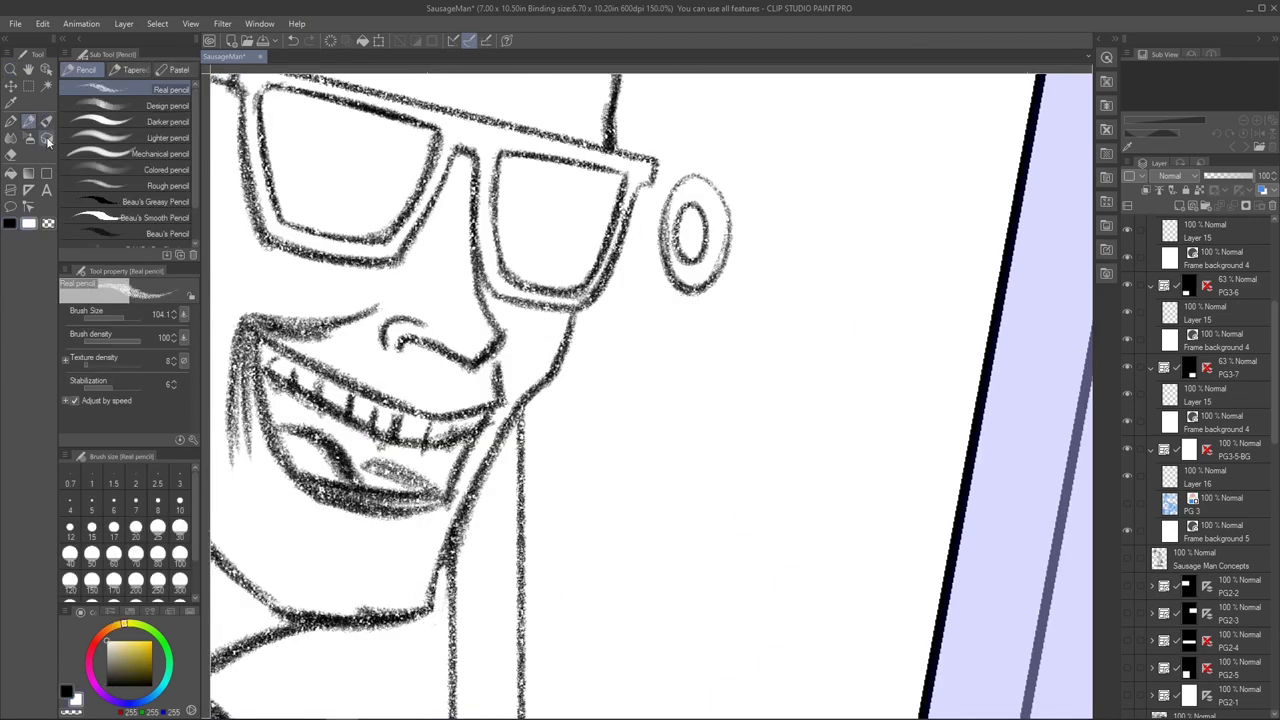
mouse_move(300, 410)
mouse_down()
mouse_move(368, 480)
mouse_move(443, 420)
mouse_move(400, 509)
mouse_move(310, 450)
mouse_move(480, 490)
mouse_move(443, 400)
mouse_move(277, 314)
mouse_move(425, 345)
mouse_up()
scroll(691, 492, down, 4)
key(space)
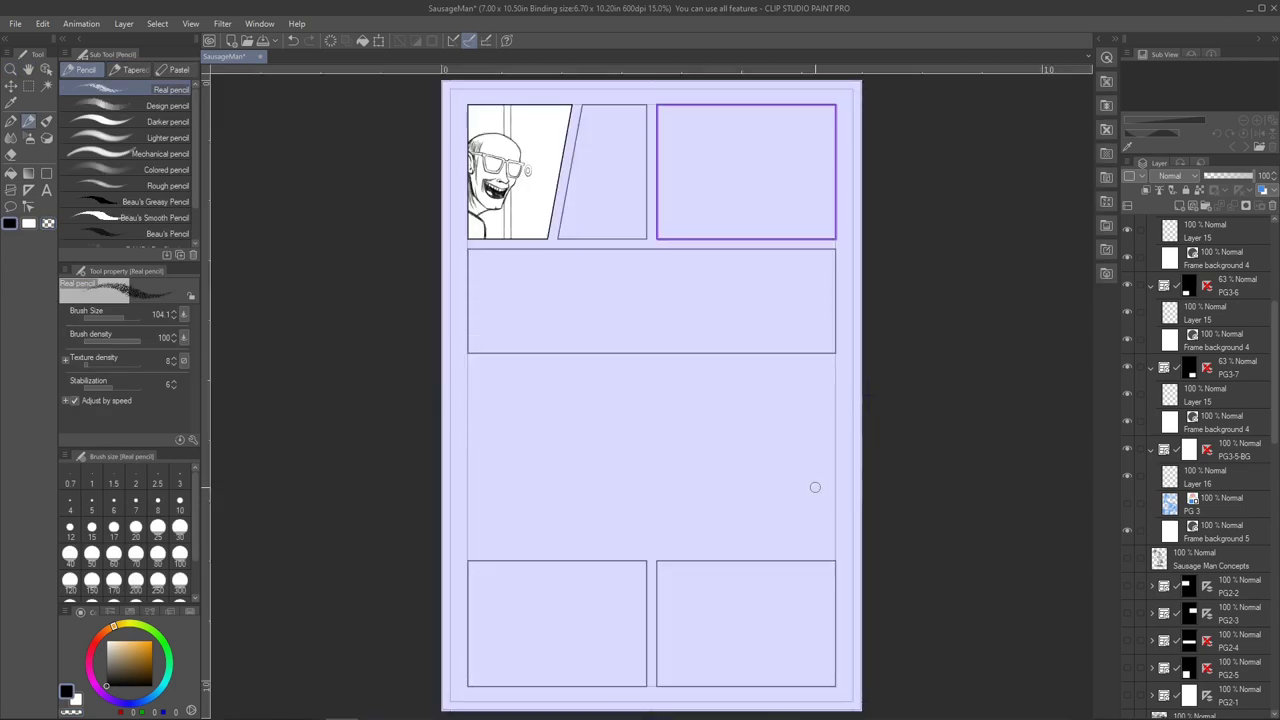
Step: Select the doorway area beside the man's head and fill it with dense black Real pencil shading, leaving faint diagonal light streaks
scroll(663, 320, up, 5)
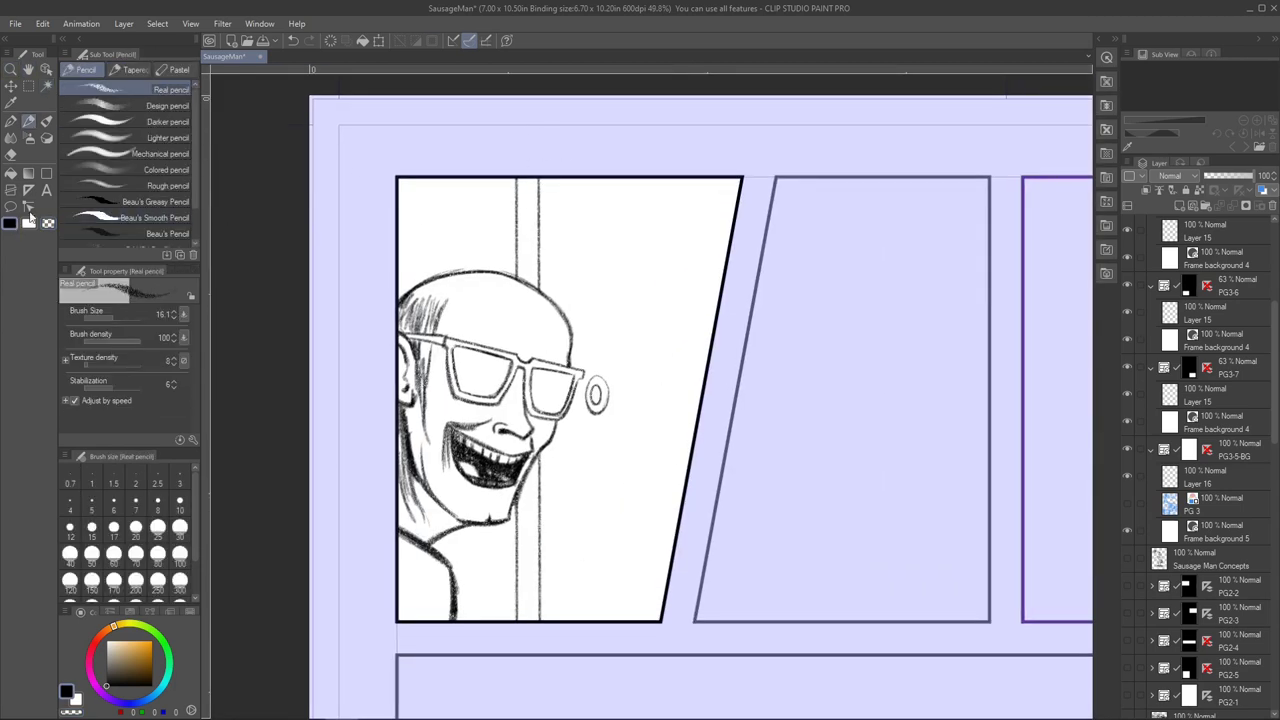
drag(614, 557, 510, 587)
key(m)
drag(538, 168, 750, 648)
key(p)
mouse_move(650, 195)
mouse_down()
mouse_move(540, 605)
mouse_move(600, 300)
mouse_move(863, 543)
mouse_up()
key(ctrl+d)
key(ctrl+space)
mouse_move(624, 391)
mouse_down()
mouse_move(647, 467)
mouse_move(460, 440)
mouse_up()
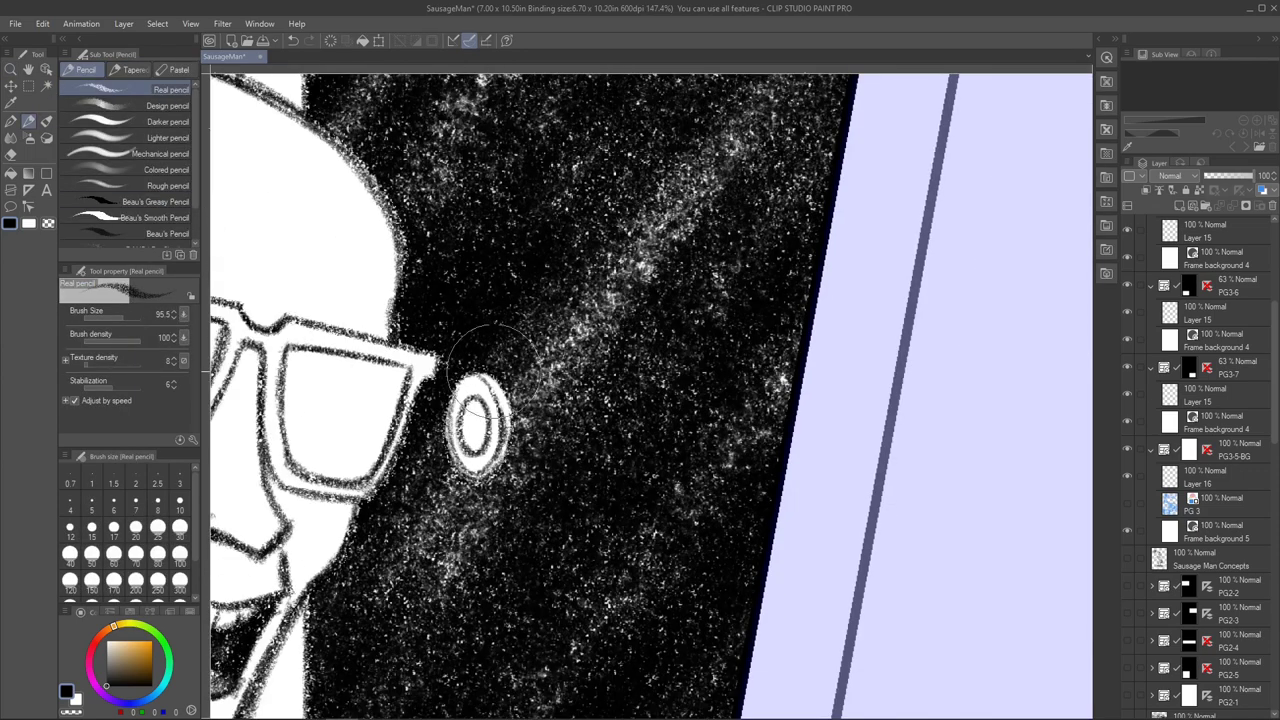
scroll(691, 524, down, 5)
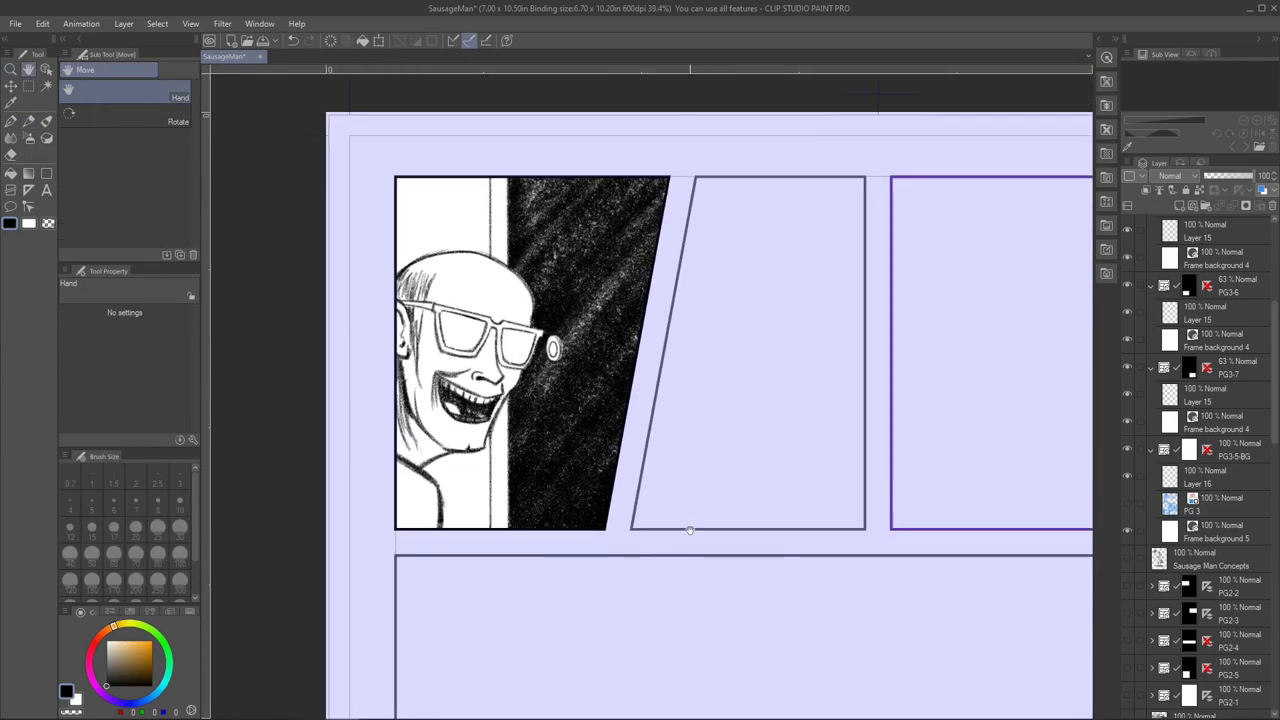
Step: Auto-select the wall behind the head, shade it grey with the Design pencil, and save the file
key(p)
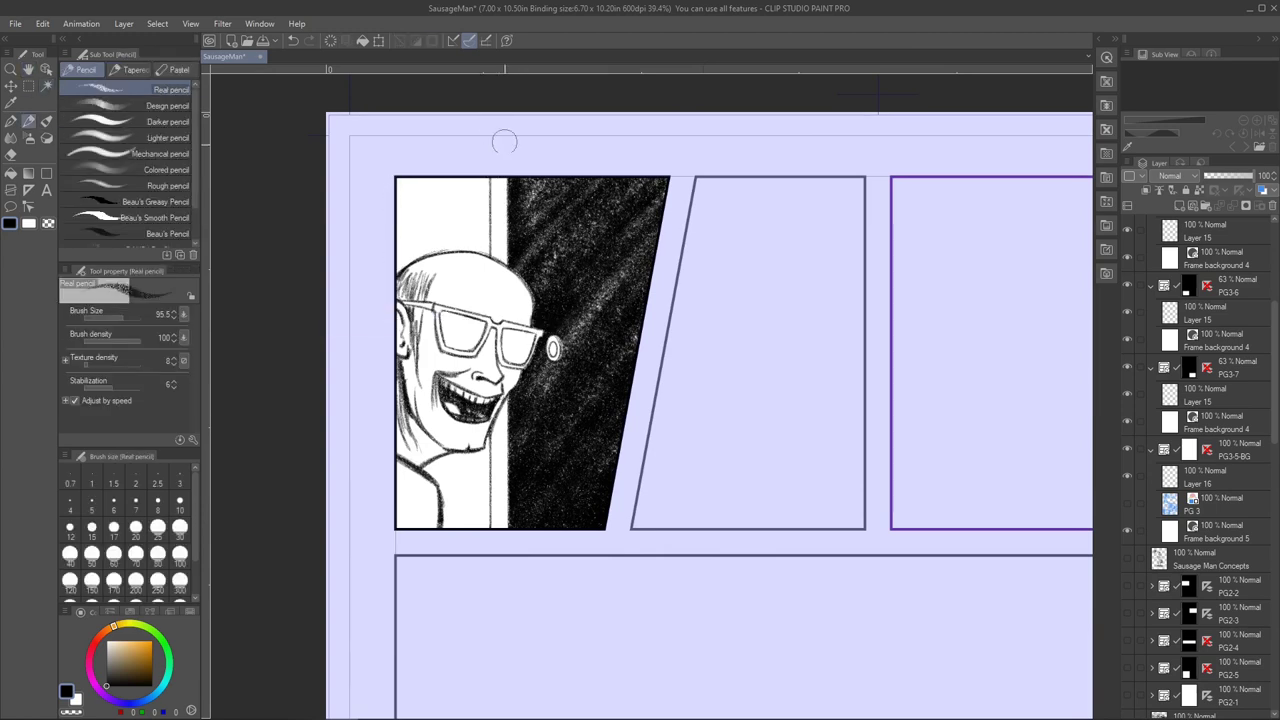
key(ctrl+shift+d)
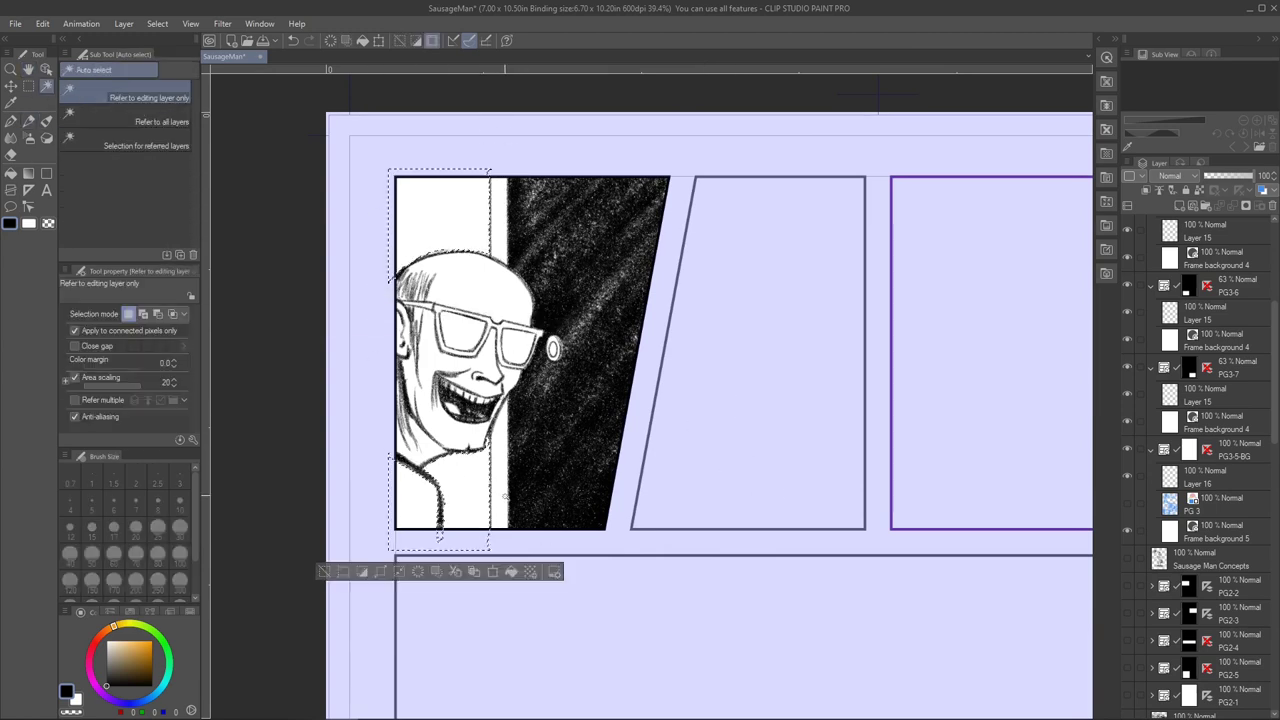
click(160, 105)
mouse_move(440, 195)
mouse_down()
mouse_move(386, 243)
mouse_move(500, 414)
mouse_move(425, 120)
mouse_move(465, 500)
mouse_up()
key(ctrl+d)
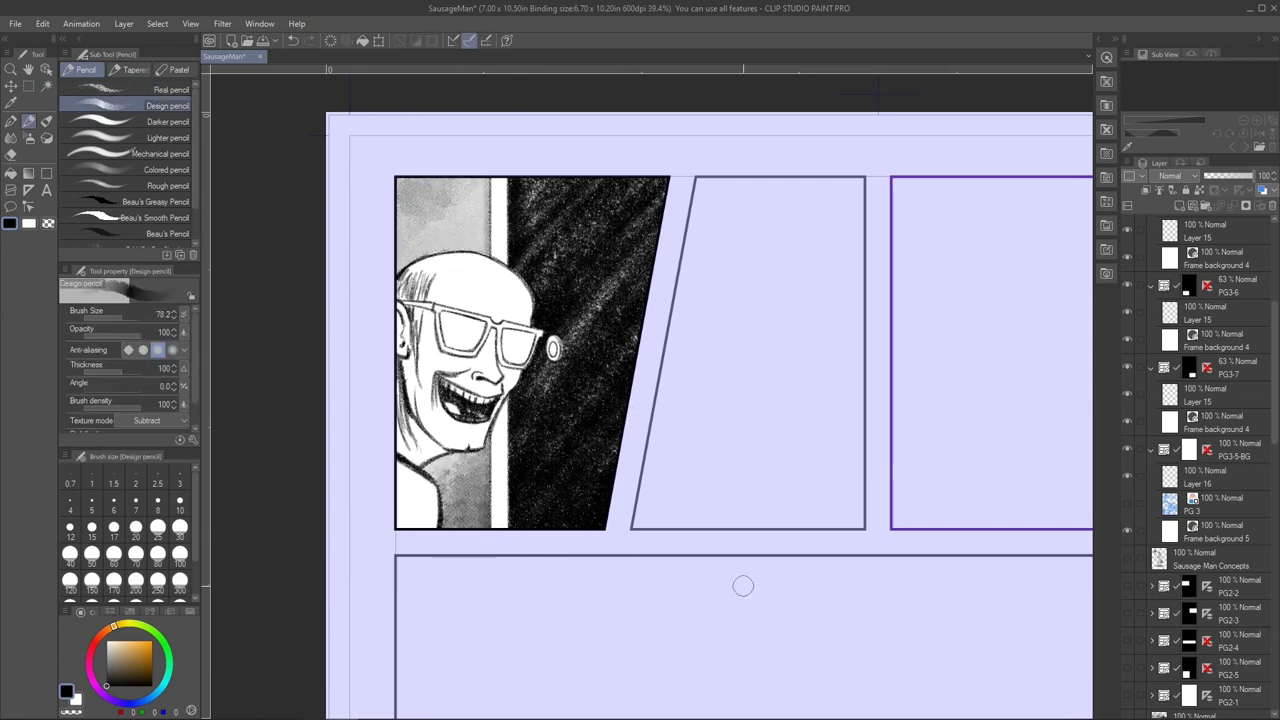
click(15, 23)
click(52, 135)
Step: Undo the stray Design pencil stroke across the glasses, and start darkening the glasses frames with the Real pencil
drag(515, 312, 562, 370)
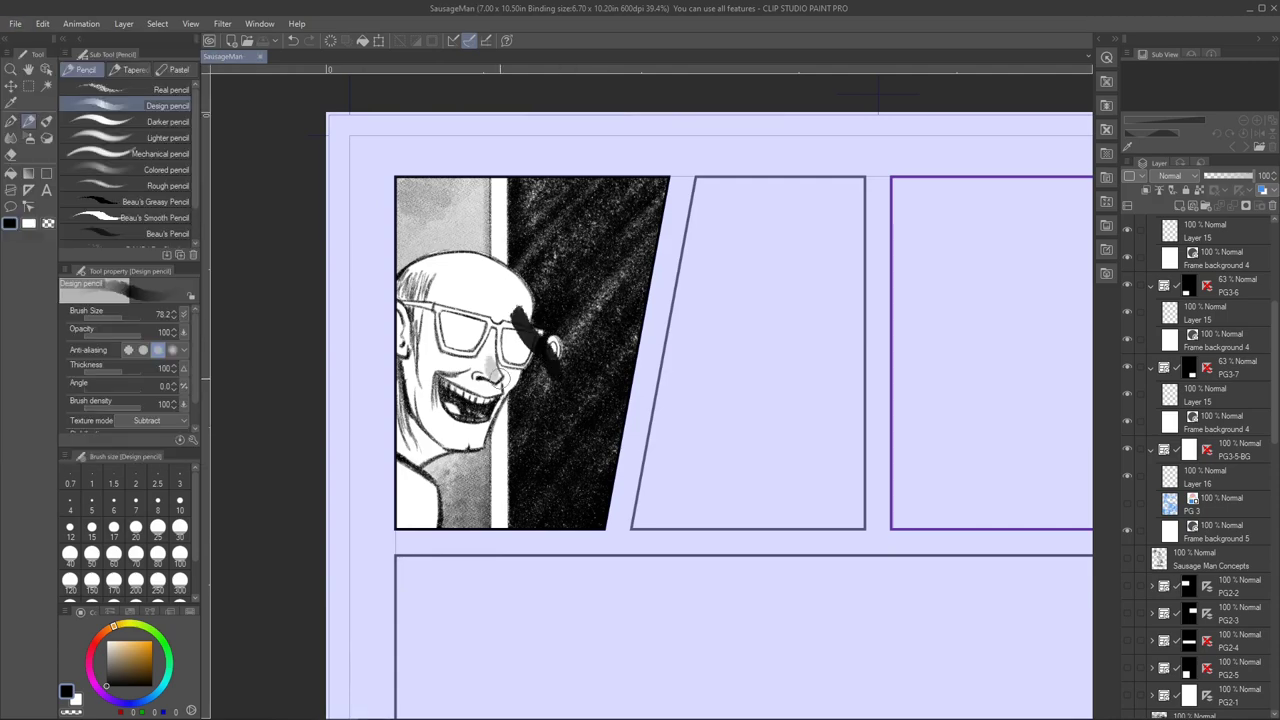
key(ctrl+z)
click(129, 88)
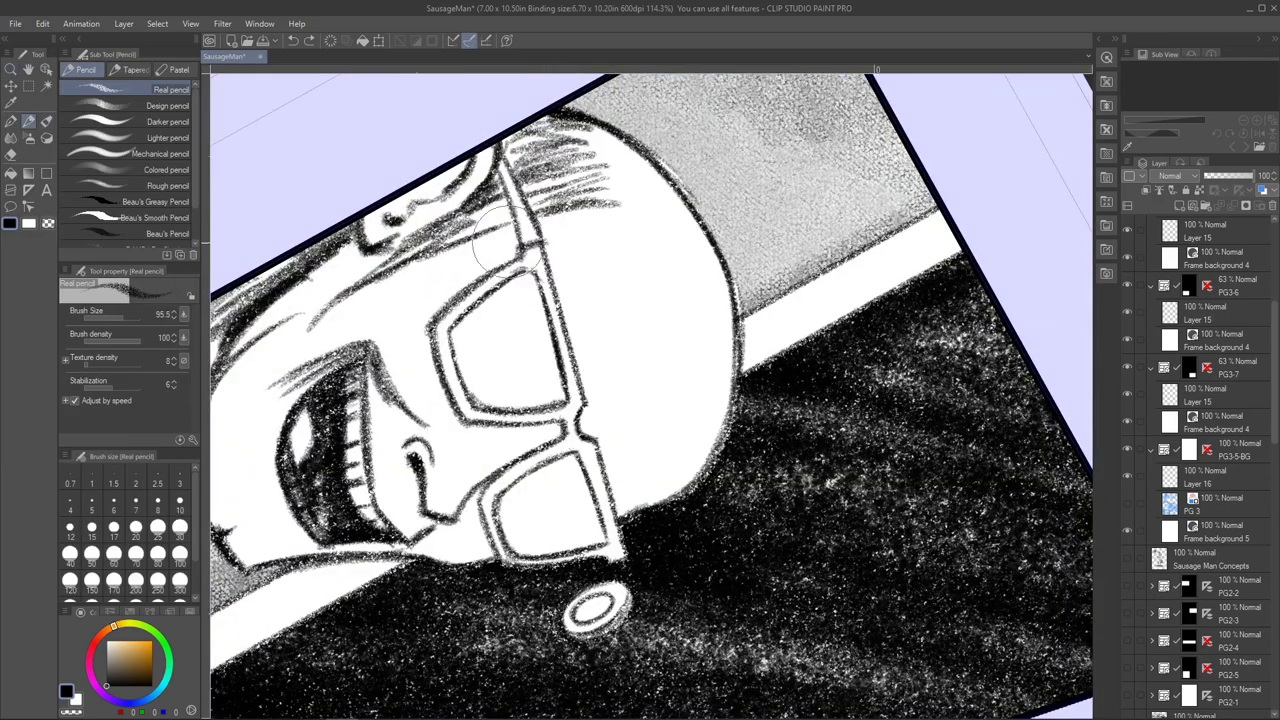
drag(500, 160, 542, 268)
drag(480, 235, 445, 410)
drag(530, 250, 615, 550)
mouse_move(600, 448)
mouse_down()
mouse_move(490, 495)
mouse_move(495, 555)
mouse_up()
key(asciicircum)
key(asciicircum)
mouse_move(600, 255)
mouse_down()
mouse_move(545, 345)
mouse_move(420, 440)
mouse_up()
drag(600, 310, 670, 250)
Step: Fill the glasses frames, bridge and temple arm solid black with the Darker pencil at size 46.3
click(140, 121)
mouse_move(595, 355)
mouse_down()
mouse_move(505, 450)
mouse_move(548, 420)
mouse_move(718, 205)
mouse_up()
drag(540, 232, 585, 330)
drag(540, 255, 600, 345)
drag(535, 238, 605, 170)
mouse_move(605, 170)
mouse_down()
mouse_move(430, 400)
mouse_move(470, 525)
mouse_move(490, 540)
mouse_up()
drag(622, 490, 640, 600)
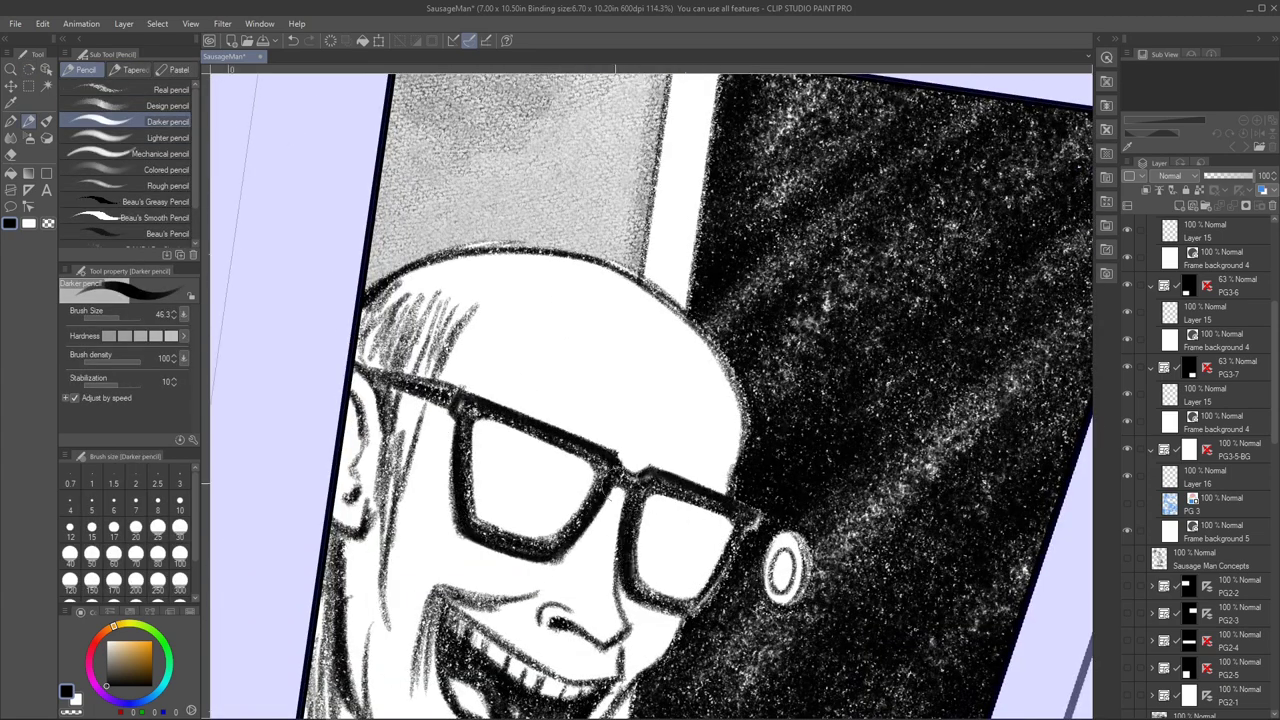
key(asciicircum)
key(asciicircum)
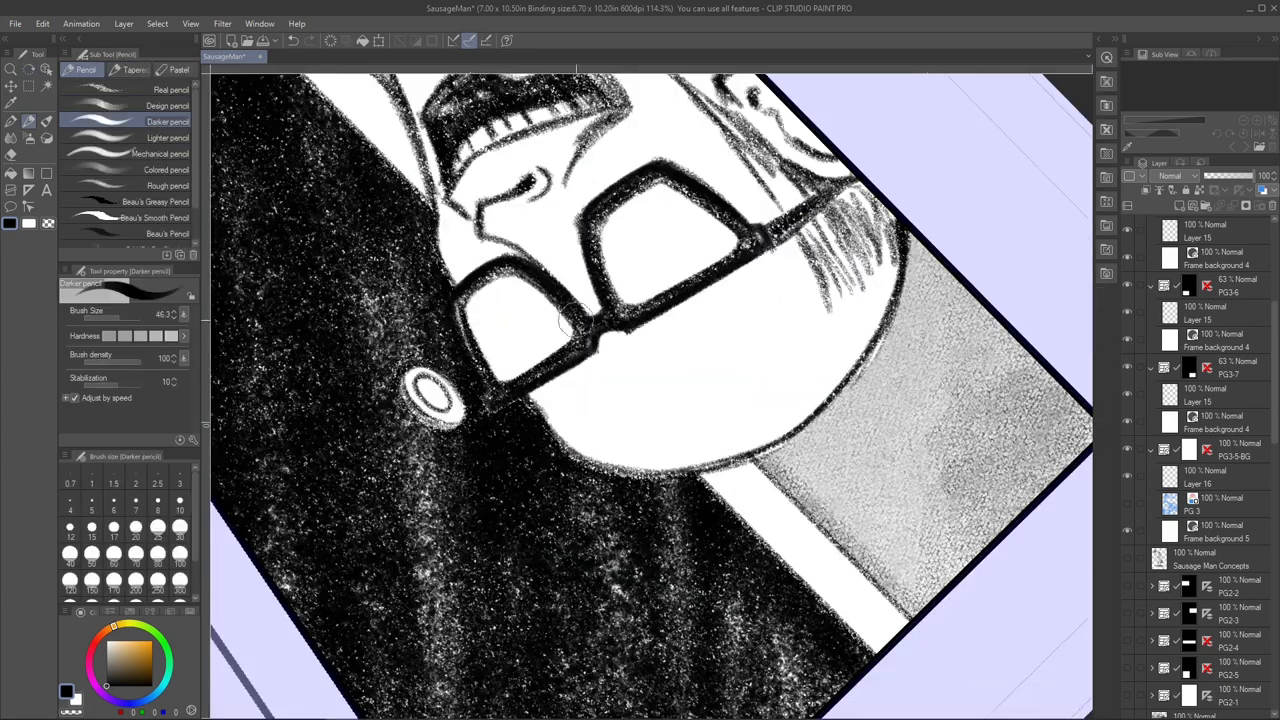
key(asciicircum)
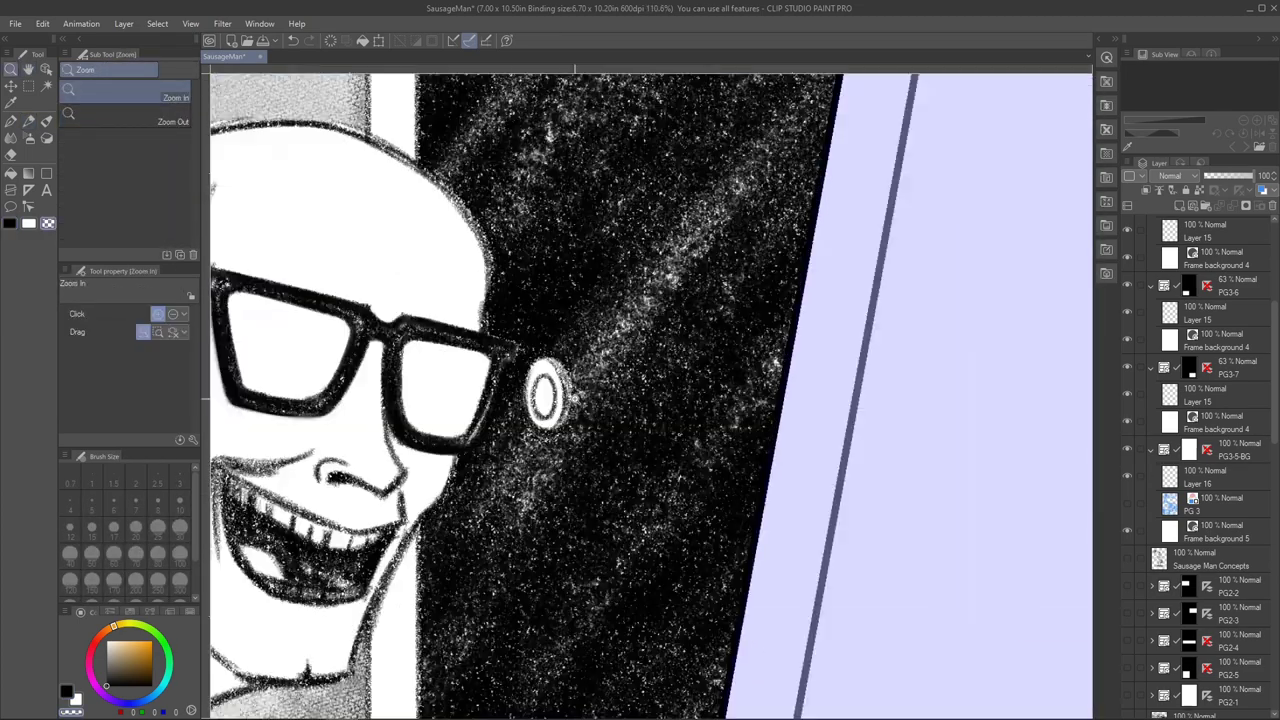
Step: Clean up the edges of the glasses frames with the Darker pencil in transparent colour at size 21.2
click(30, 122)
click(30, 122)
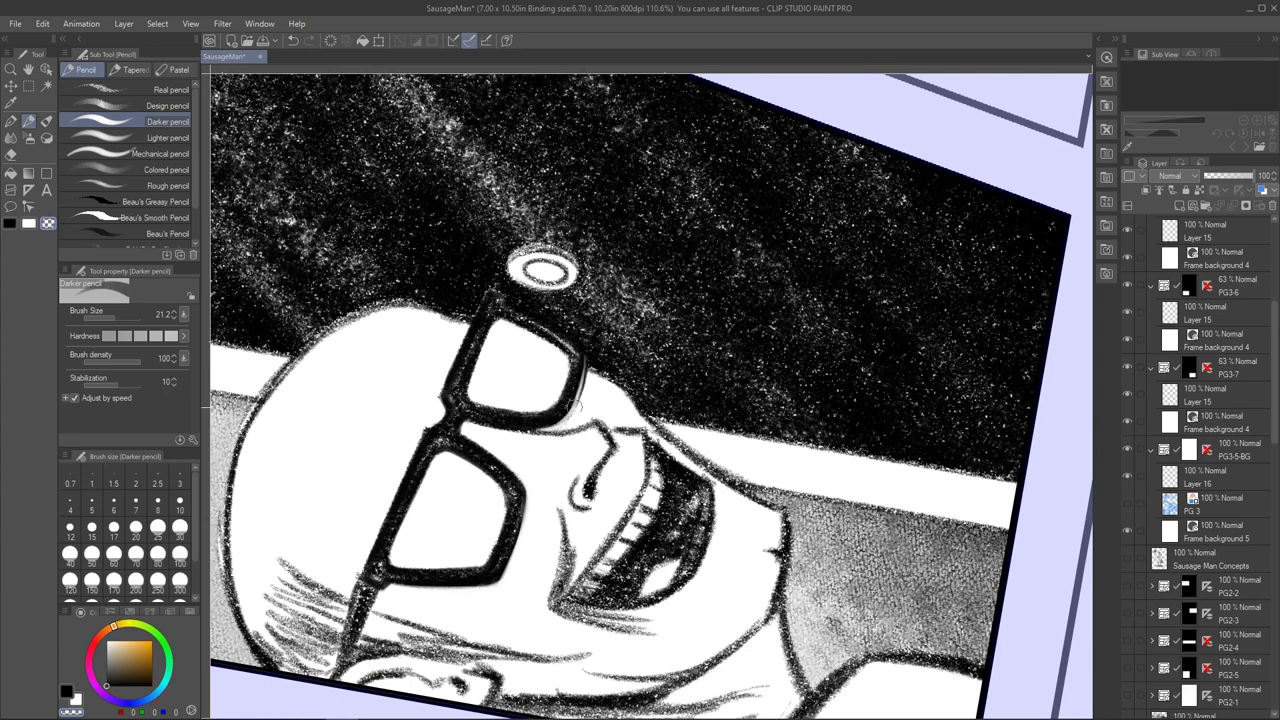
key(asciicircum)
Step: Add white highlights to the outer corner and rim of the far lens frame with the Real pencil at size 78.2
click(150, 89)
key(x)
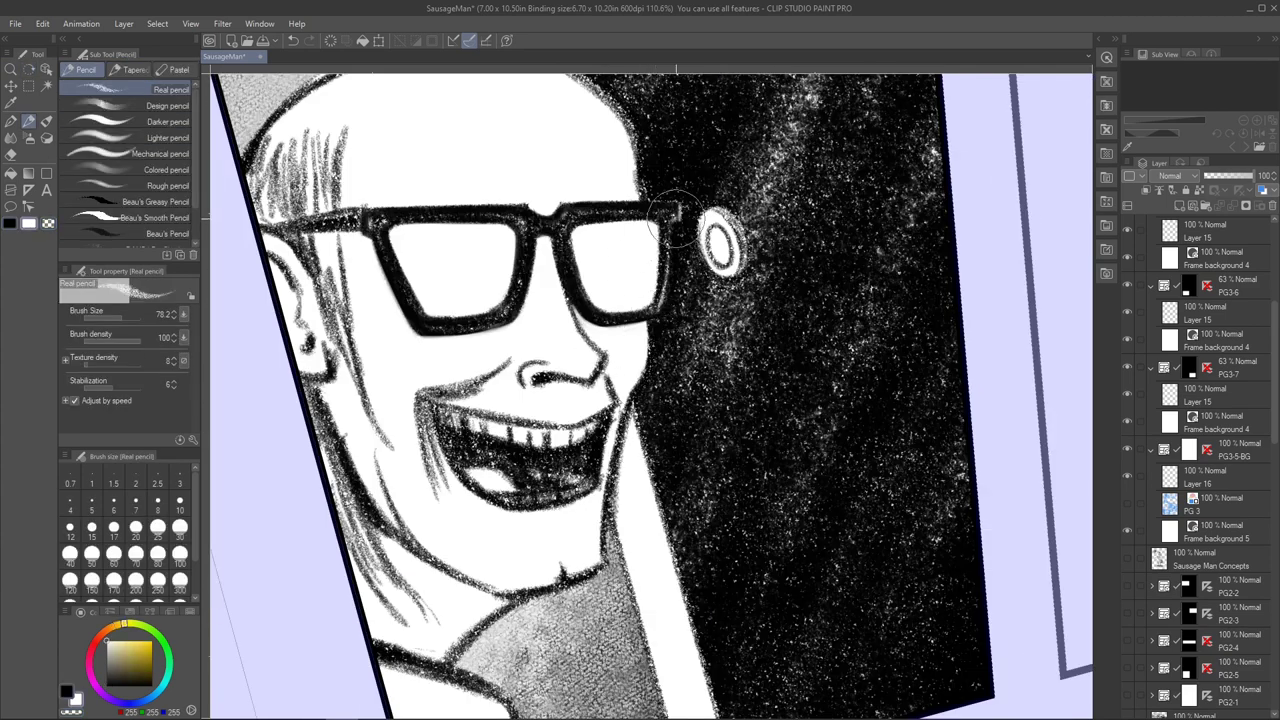
key(minus)
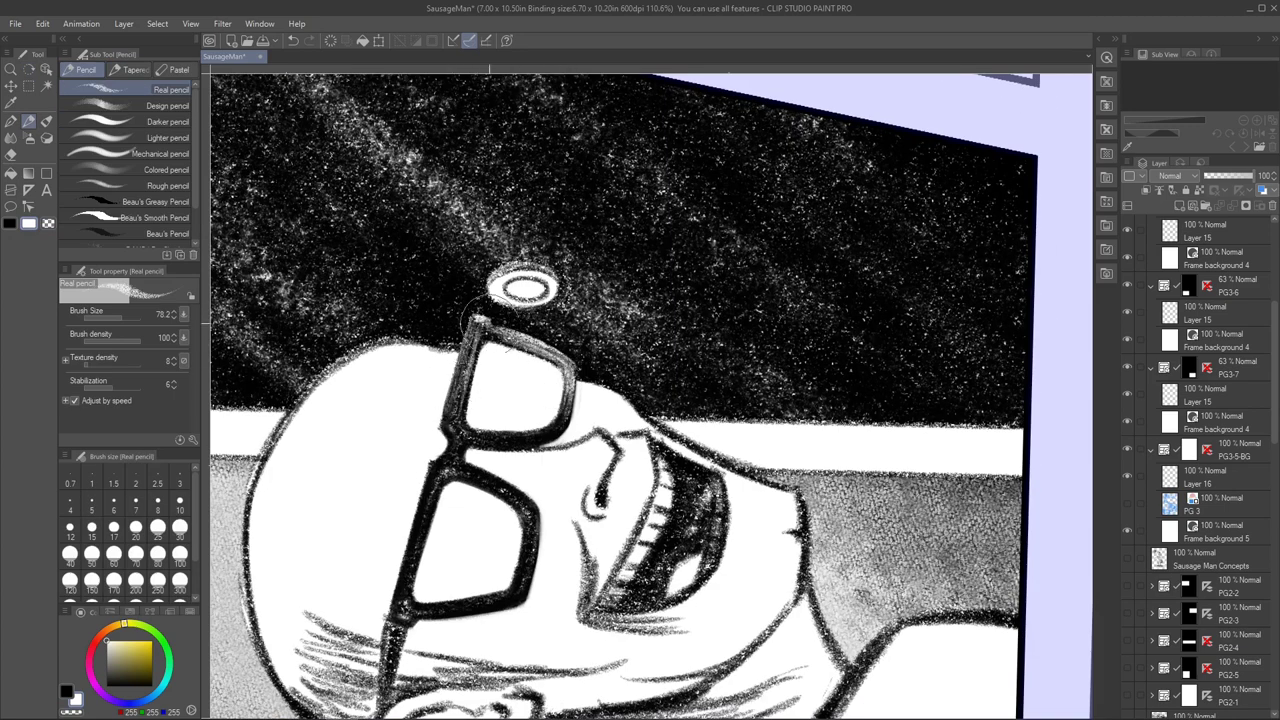
key(asciicircum)
Step: Refine the cheek and jaw outline with the Darker pencil at size 21.2, alternating black and transparent colour
key(x)
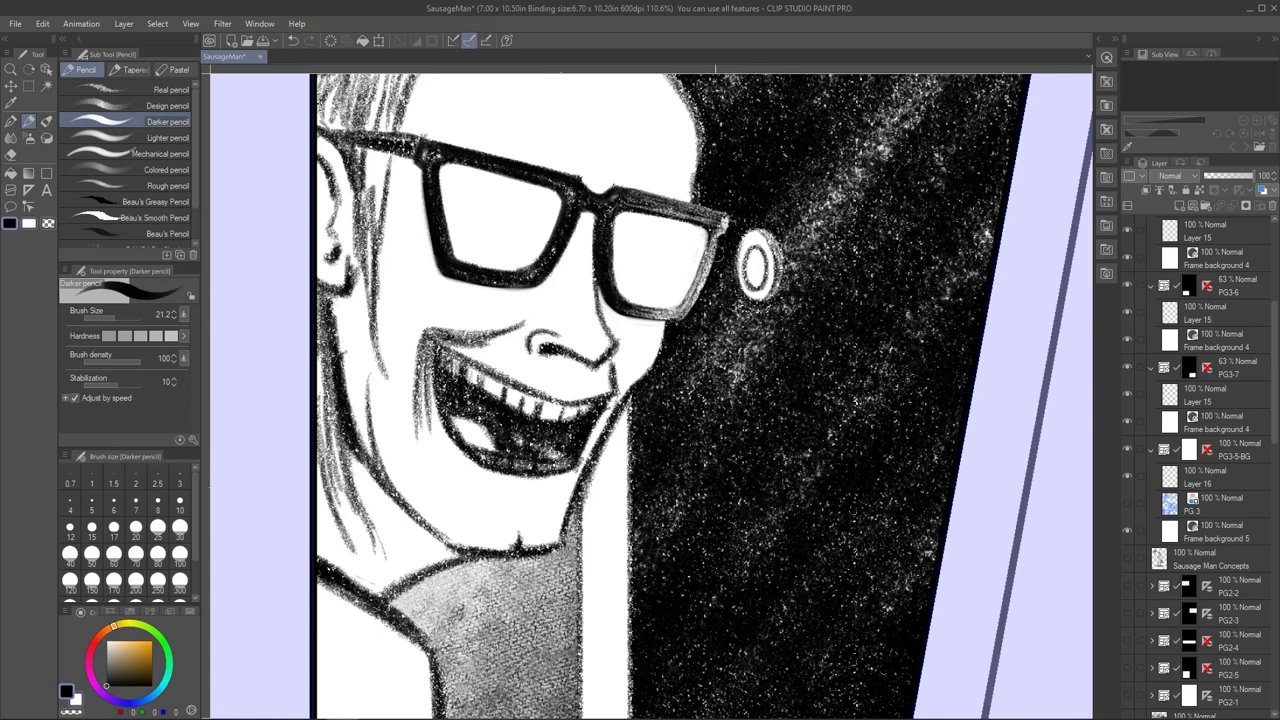
key(c)
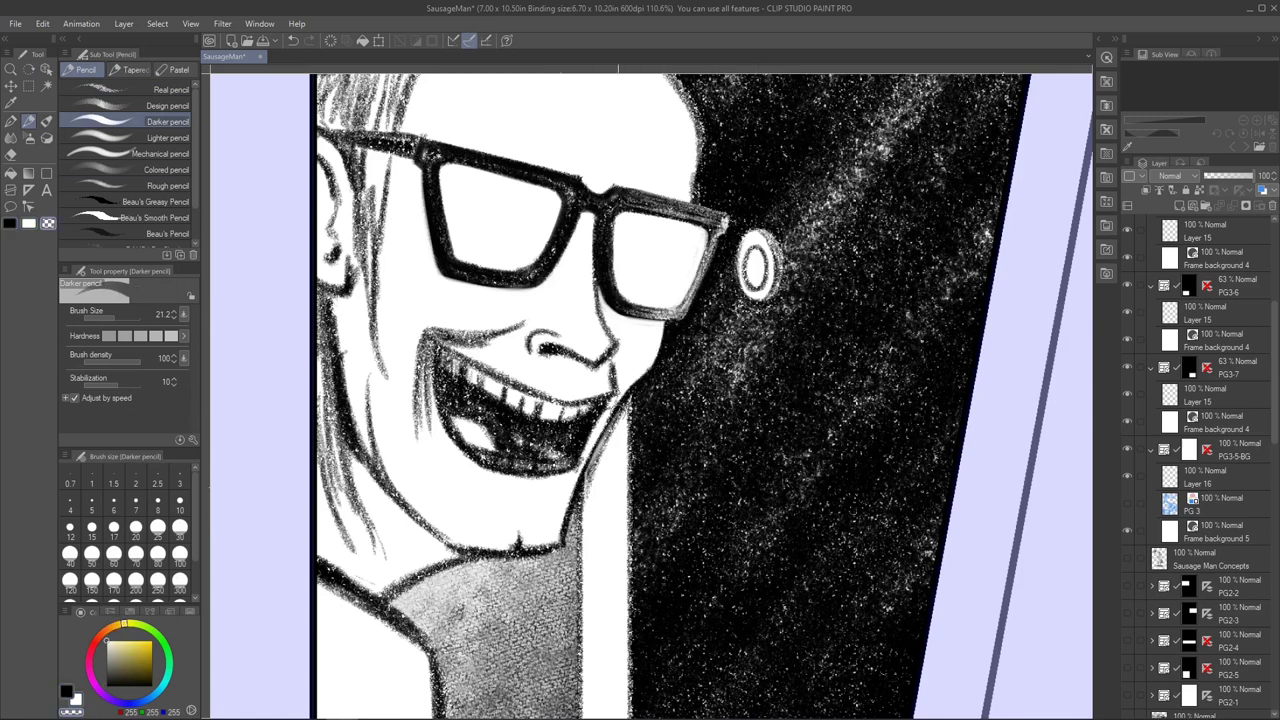
key(p)
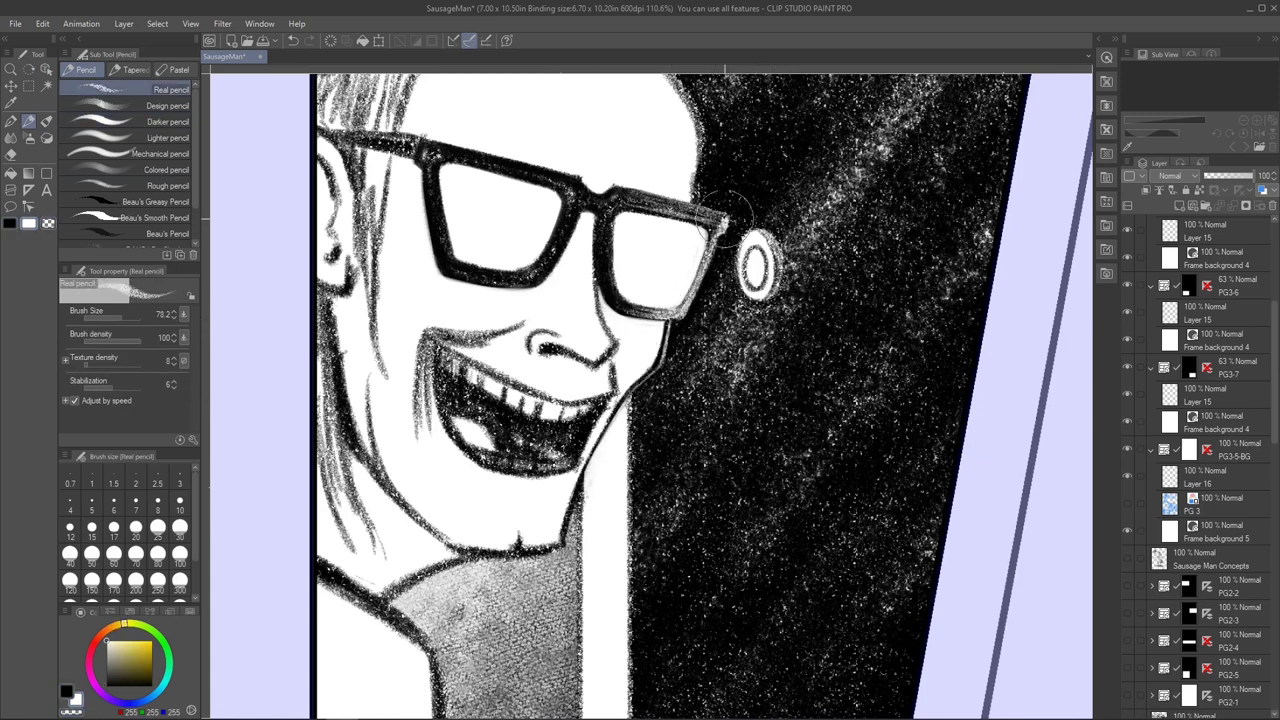
Step: Auto-select both glasses lenses and shade them light grey with the Design pencil
key(w)
click(690, 240)
key(ctrl+d)
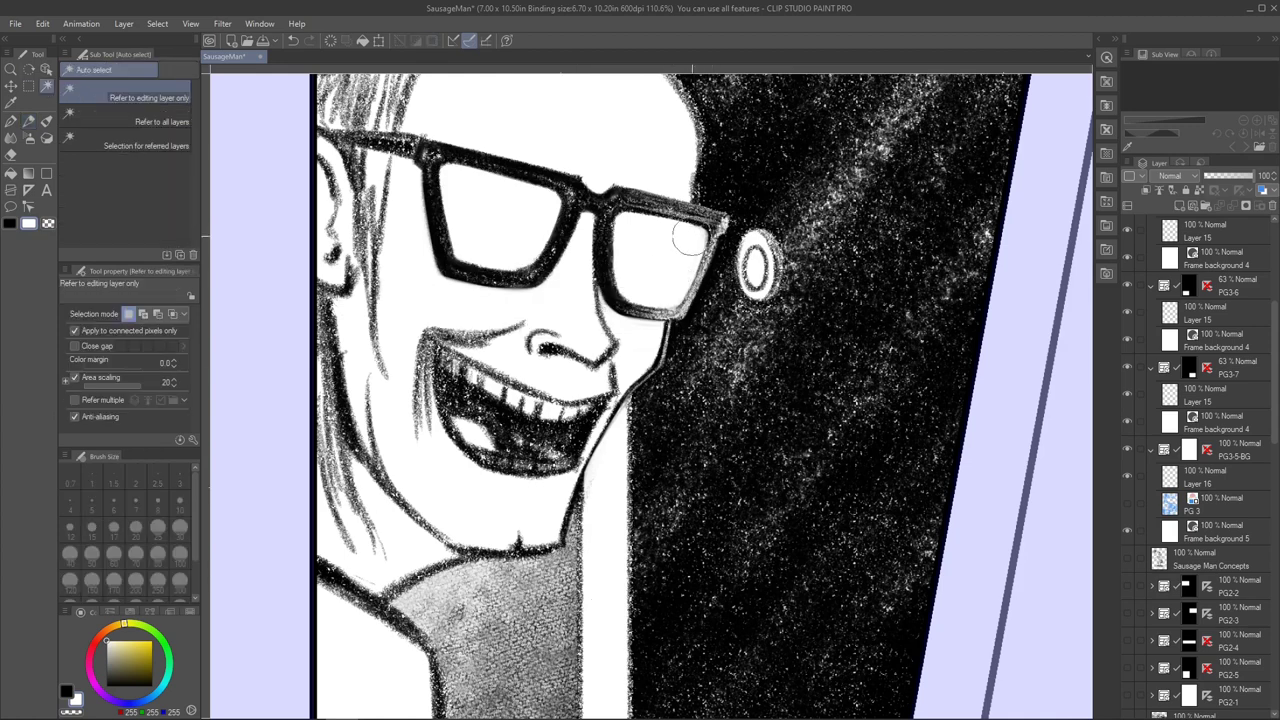
click(668, 285)
key(p)
mouse_move(549, 237)
mouse_down()
mouse_move(446, 222)
mouse_move(449, 175)
mouse_move(585, 280)
mouse_up()
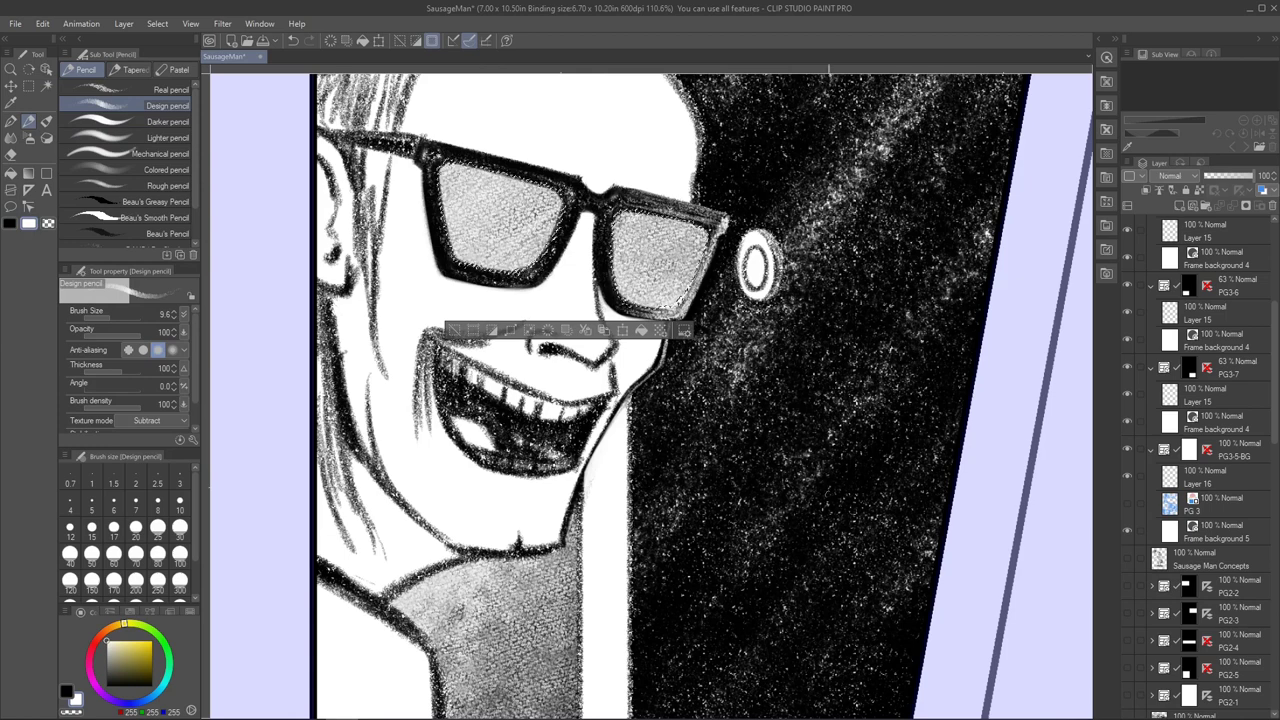
Step: Texture both lenses with white reflections using the Real pencil at size 16.5, undoing unwanted strokes
key(p)
mouse_move(655, 262)
mouse_down()
mouse_move(685, 270)
mouse_move(508, 254)
mouse_move(470, 316)
mouse_move(552, 252)
mouse_move(567, 189)
mouse_move(591, 170)
mouse_move(616, 273)
mouse_move(510, 240)
mouse_move(562, 167)
mouse_move(462, 165)
mouse_move(598, 221)
mouse_move(580, 290)
mouse_move(760, 290)
mouse_move(535, 240)
mouse_move(658, 295)
mouse_up()
key(ctrl+z)
key(ctrl+z)
key(ctrl+z)
key(ctrl+z)
key(ctrl+z)
key(ctrl+z)
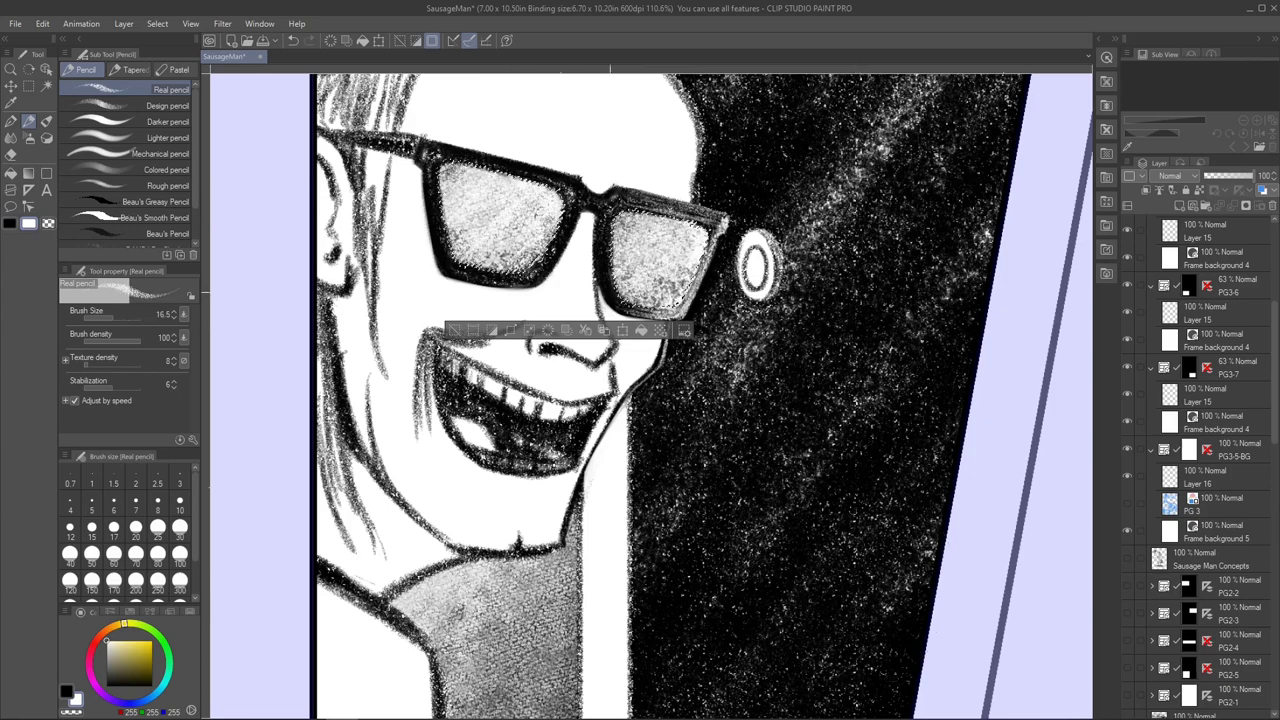
Step: Reinforce the black outlines of the mouth, face and bald head with the Darker pencil at size 31.5
drag(780, 541, 522, 412)
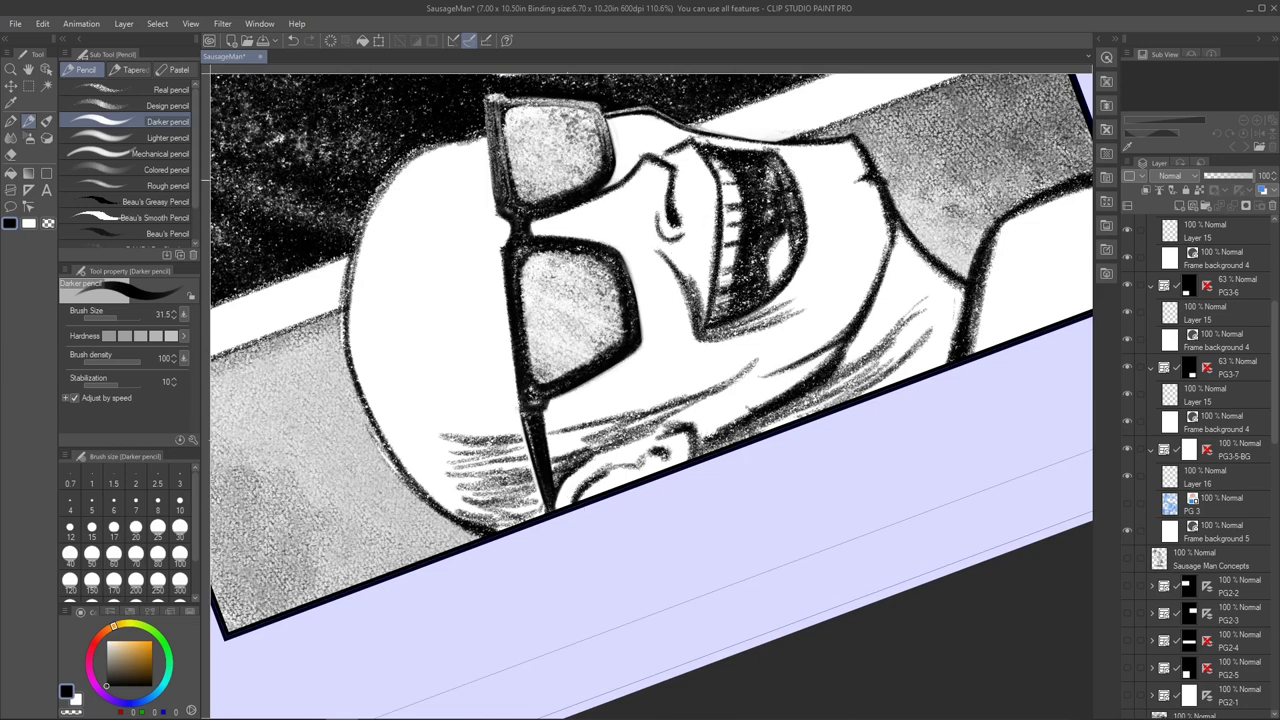
drag(805, 186, 792, 262)
drag(790, 316, 696, 342)
drag(401, 174, 460, 520)
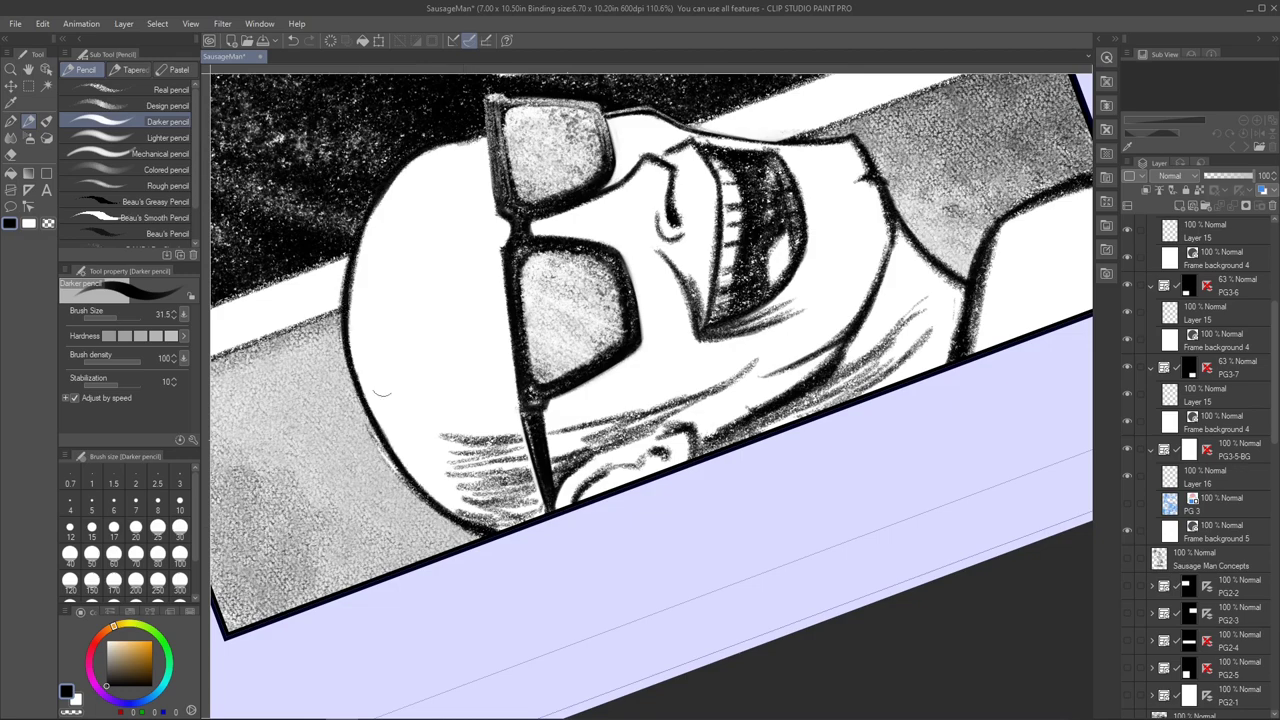
Step: Pencil the lower teeth and tongue highlights in white with the Real pencil at size 33.4
key(ctrl+0)
scroll(505, 555, up, 4)
scroll(456, 437, up, 5)
click(170, 89)
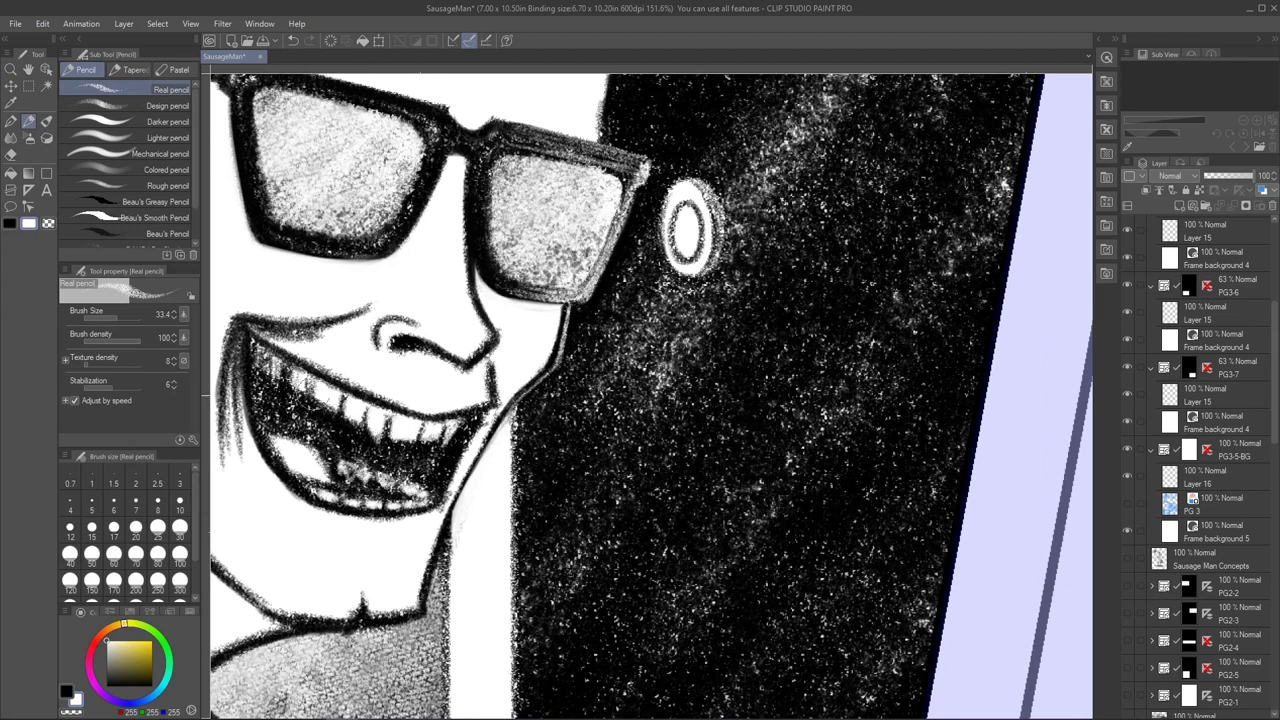
Step: Deepen the black inside the mouth and sharpen the gaps between the teeth with the Darker pencil at size 19.7
key(x)
drag(333, 380, 280, 400)
key(period)
key(period)
mouse_move(255, 340)
mouse_down()
mouse_move(292, 400)
mouse_move(440, 450)
mouse_up()
mouse_move(300, 440)
mouse_down()
mouse_move(292, 389)
mouse_move(407, 462)
mouse_up()
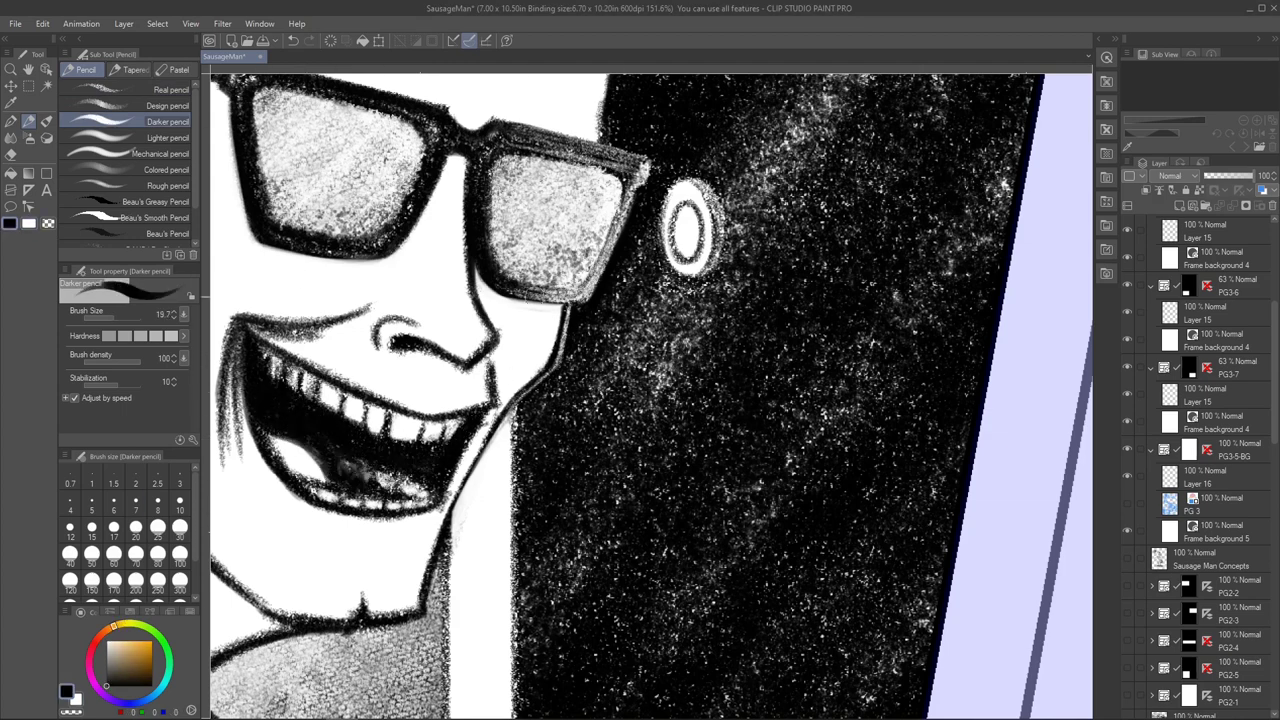
Step: Draw white rays between the glasses and the small ring beside them with the Real pencil
scroll(531, 323, down, 3)
key(x)
key(comma)
key(comma)
mouse_move(572, 305)
mouse_down()
mouse_move(596, 276)
mouse_move(572, 300)
mouse_up()
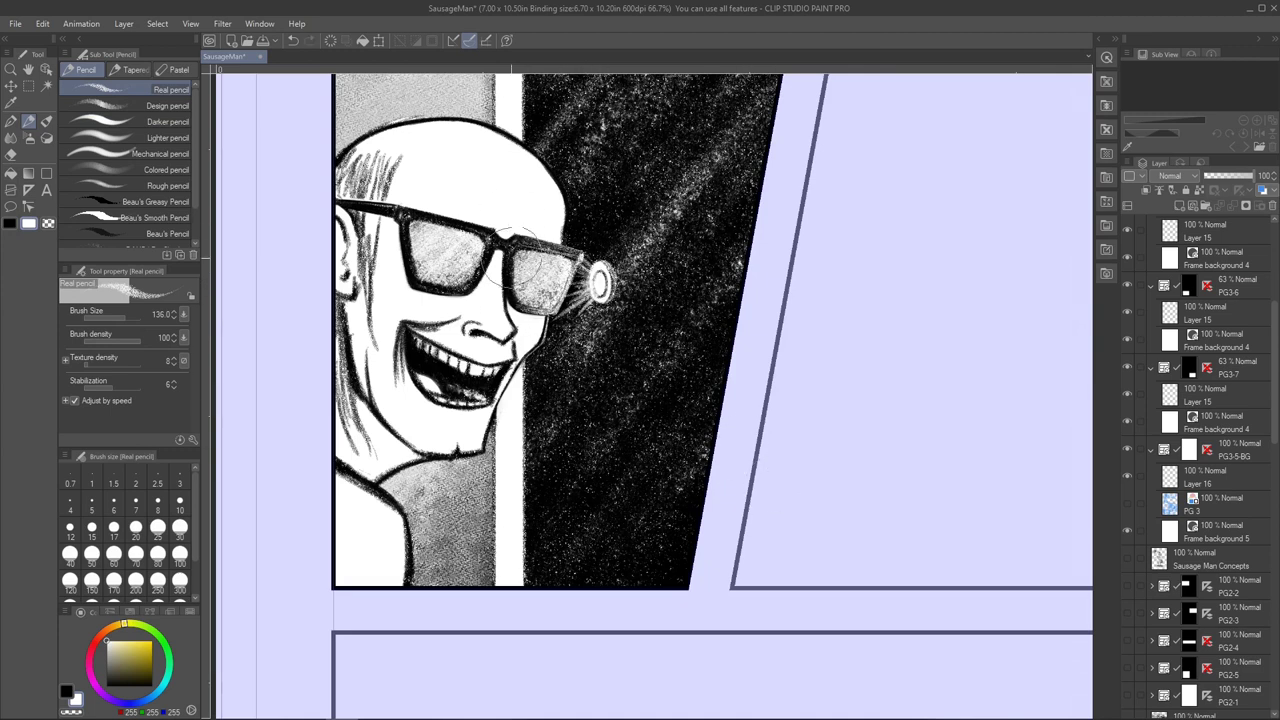
Step: Darken the hair and ear shading in black Real pencil at size 42.3, and refine the shoulder and head outlines in transparent colour at size 75.5
key(x)
mouse_move(478, 315)
mouse_down()
mouse_move(384, 185)
mouse_move(349, 190)
mouse_move(349, 165)
mouse_move(341, 180)
mouse_move(384, 185)
mouse_move(334, 258)
mouse_move(337, 310)
mouse_move(404, 325)
mouse_move(455, 440)
mouse_move(363, 452)
mouse_move(331, 338)
mouse_move(465, 412)
mouse_move(331, 317)
mouse_up()
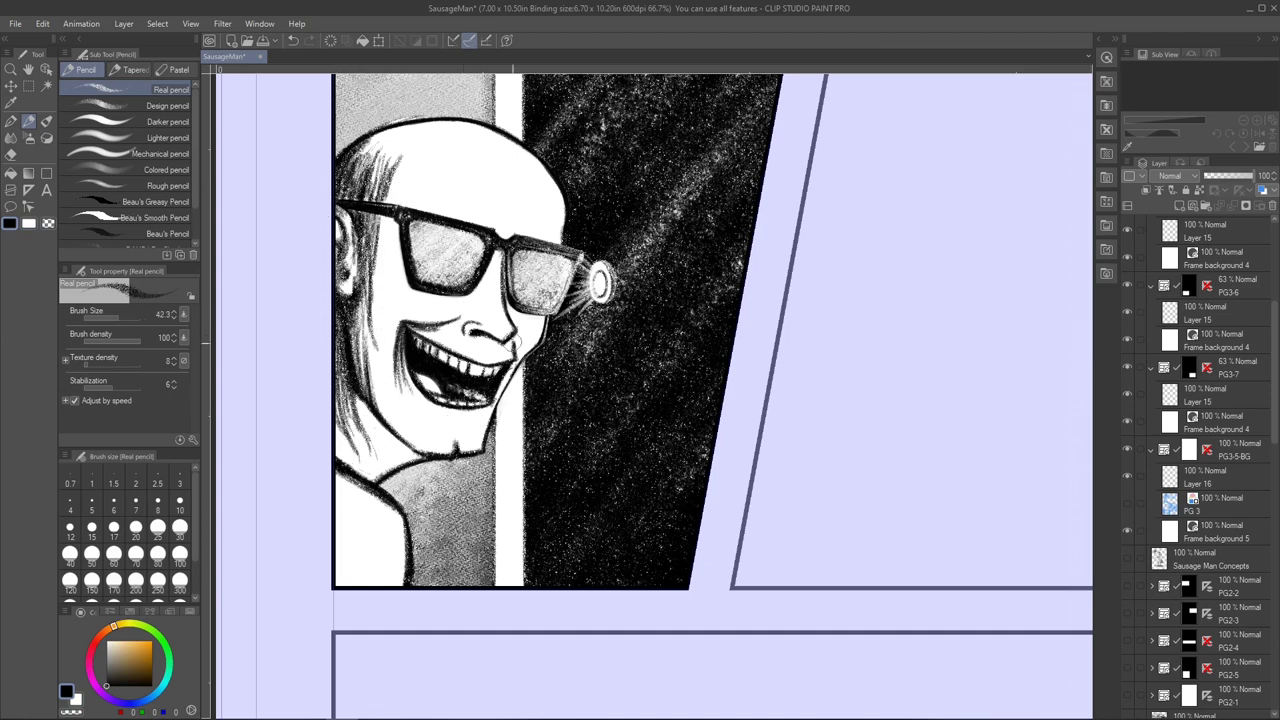
key(c)
mouse_move(467, 447)
mouse_down()
mouse_move(335, 468)
mouse_move(394, 546)
mouse_up()
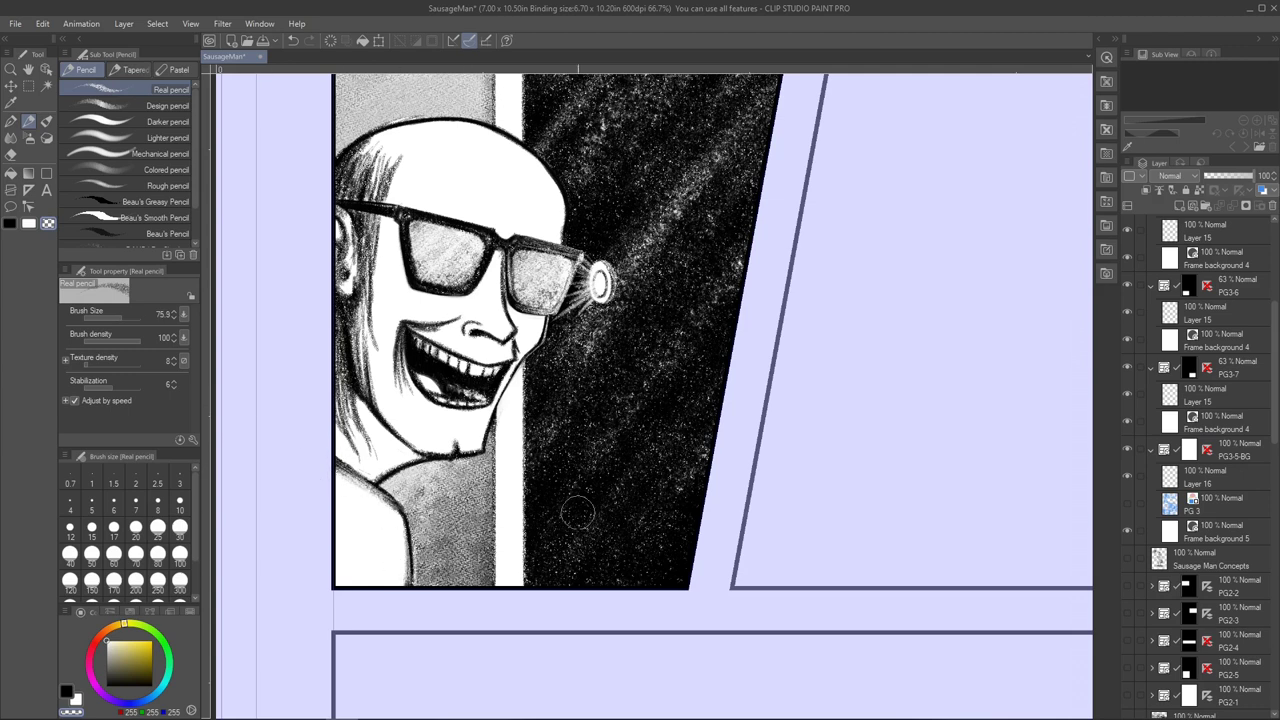
drag(384, 129, 531, 149)
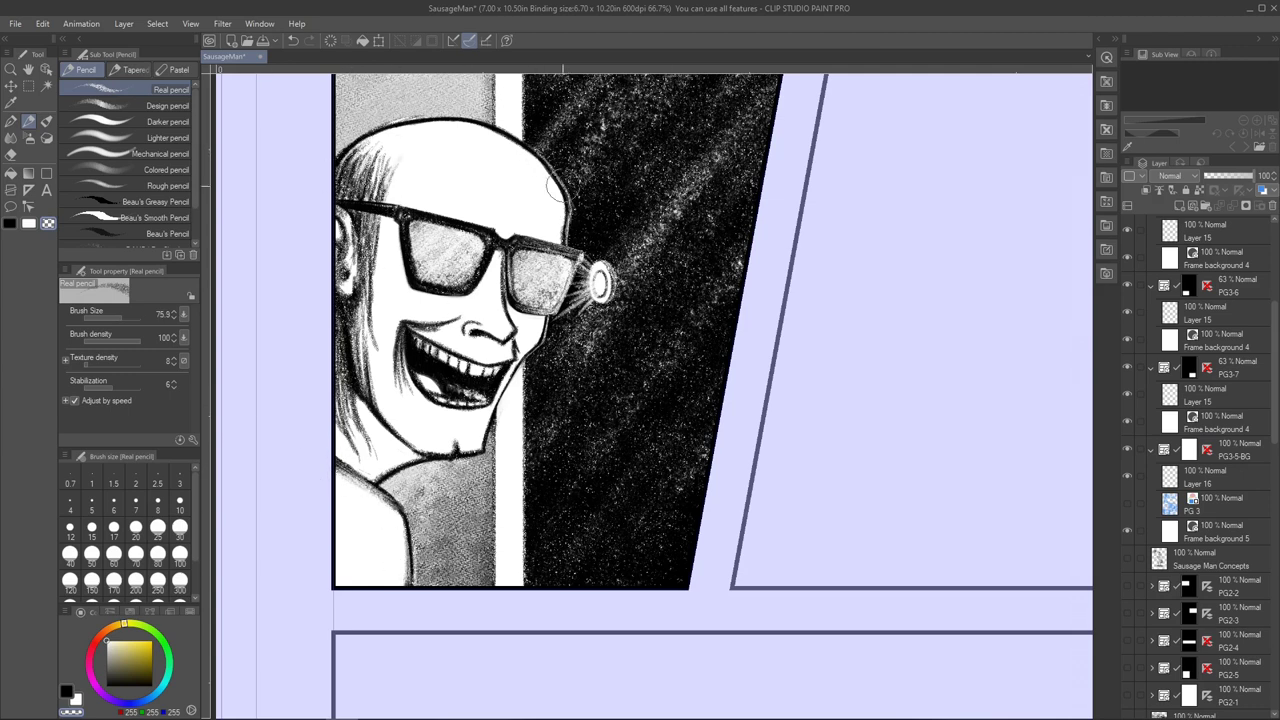
Step: Hatch the brows and nose with the black Real pencil at size 178, and rough in grey head shading with the Design pencil at size 279.5
key(c)
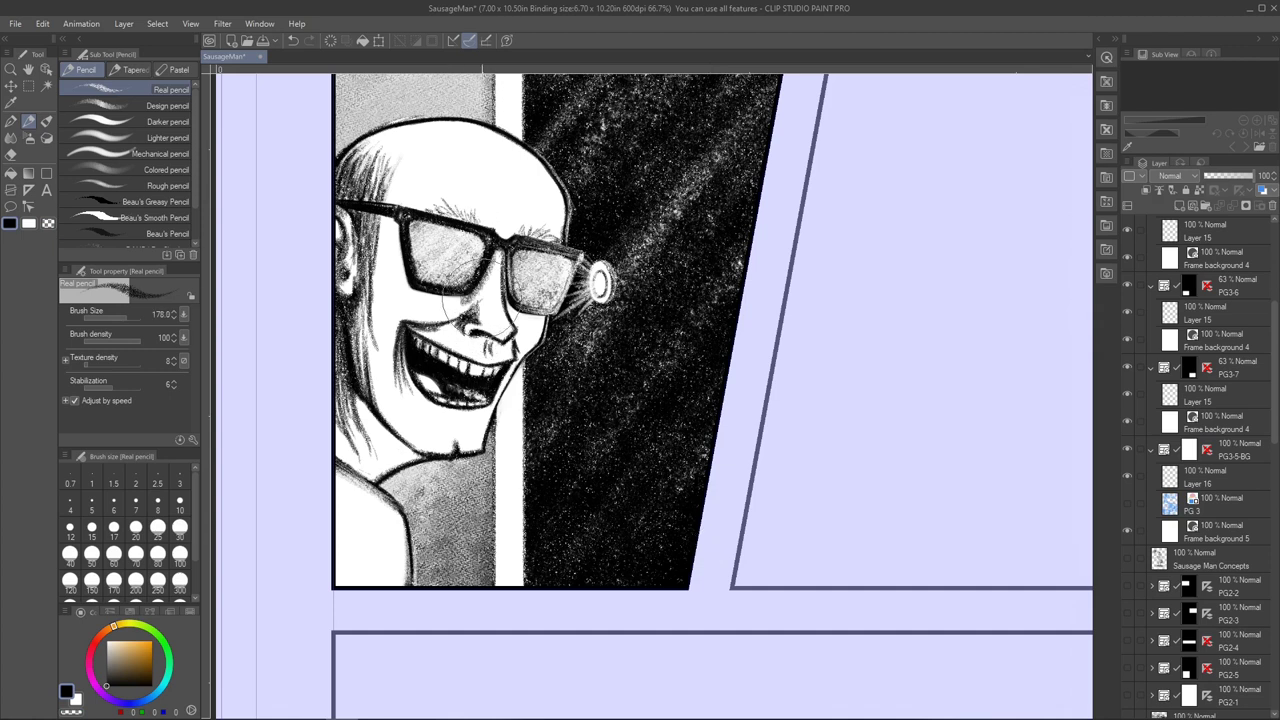
key(.)
mouse_move(372, 240)
mouse_down()
mouse_move(372, 420)
mouse_move(350, 470)
mouse_move(390, 400)
mouse_up()
mouse_move(400, 158)
mouse_down()
mouse_move(372, 250)
mouse_move(372, 400)
mouse_move(371, 223)
mouse_up()
key(ctrl+z)
key(ctrl+z)
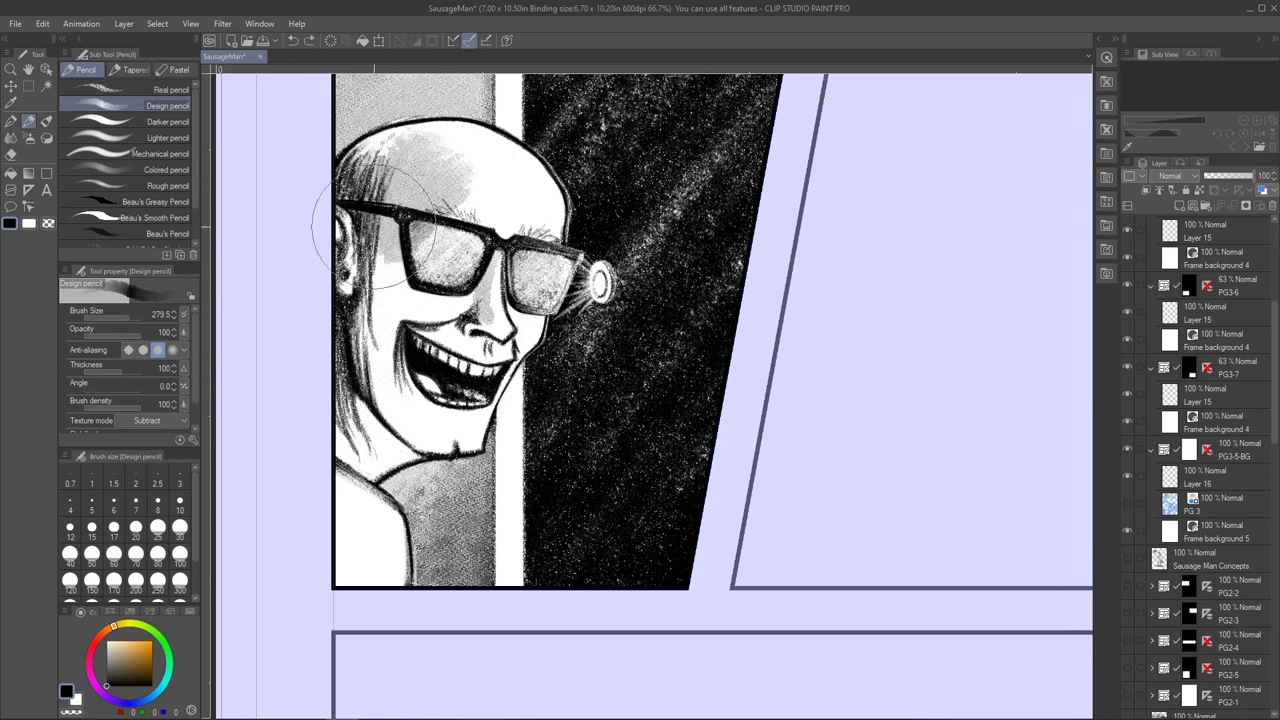
Step: Lasso the shadowed side of the man's head and face, shade it grey with the Design pencil, and deselect the area
key(m)
mouse_move(405, 125)
mouse_down()
mouse_move(300, 215)
mouse_move(330, 195)
mouse_up()
key(p)
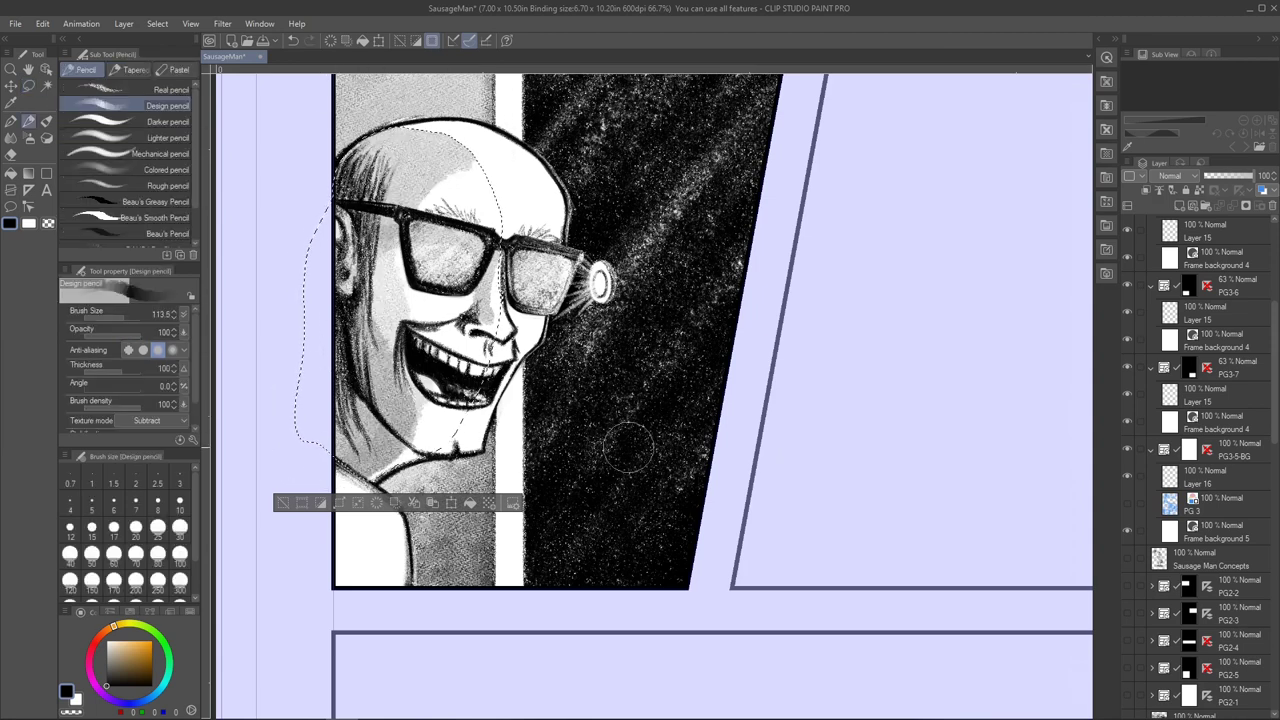
key(ctrl+d)
Step: Spread the grey tone over the rest of the forehead, face and upper shoulder with the black Design pencil, enlarging it up to size 513.5
key(bracketright)
key(bracketright)
key(bracketright)
key(bracketleft)
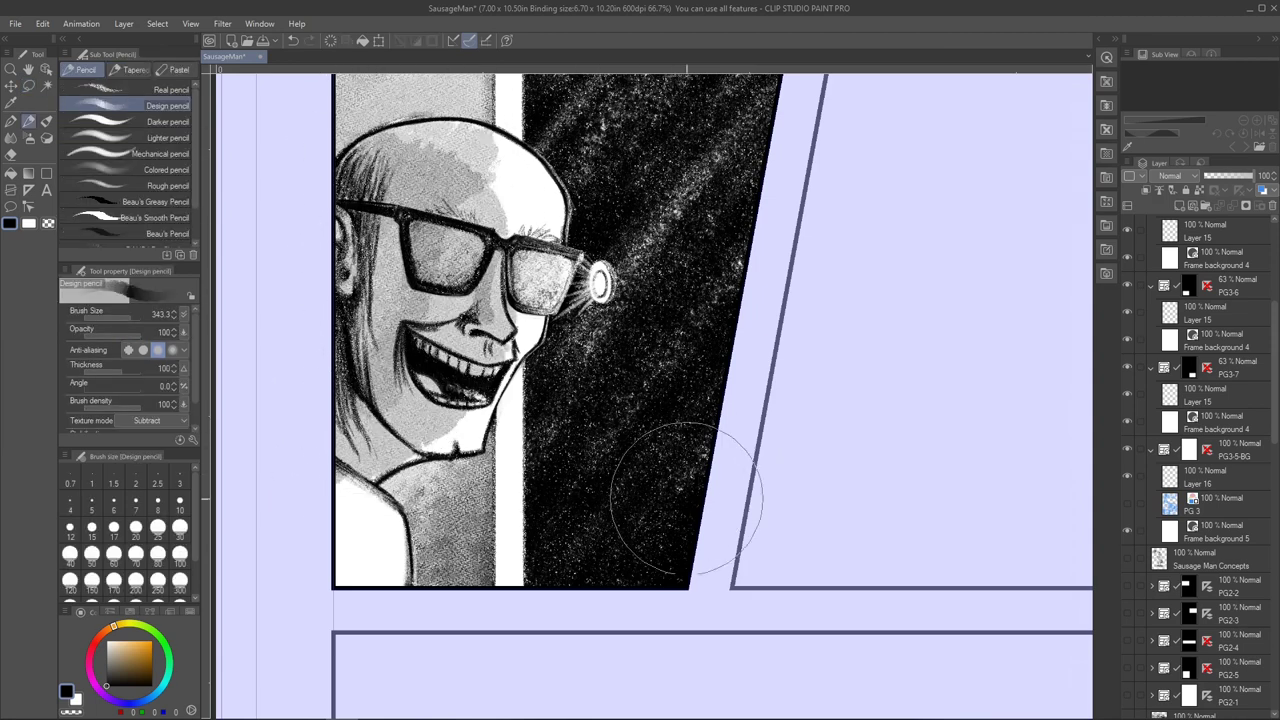
key(bracketright)
key(bracketright)
key(alt+bracketright)
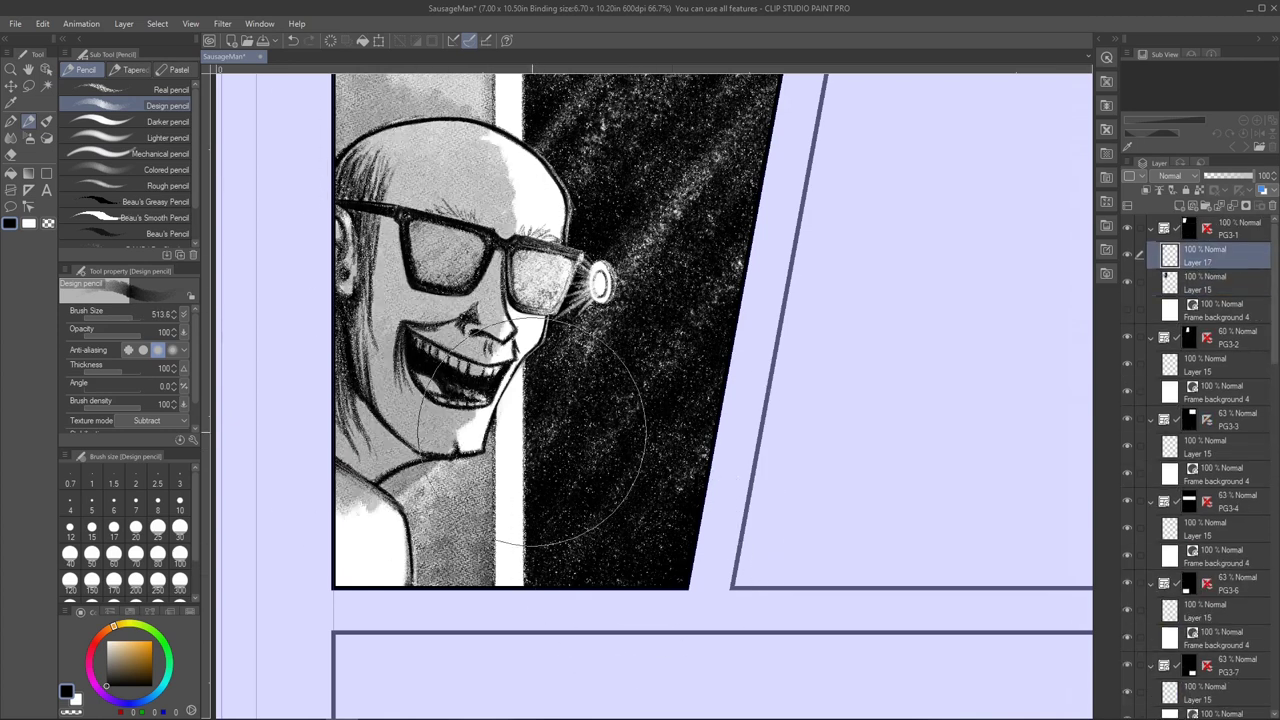
key(bracketleft)
key(bracketleft)
key(bracketleft)
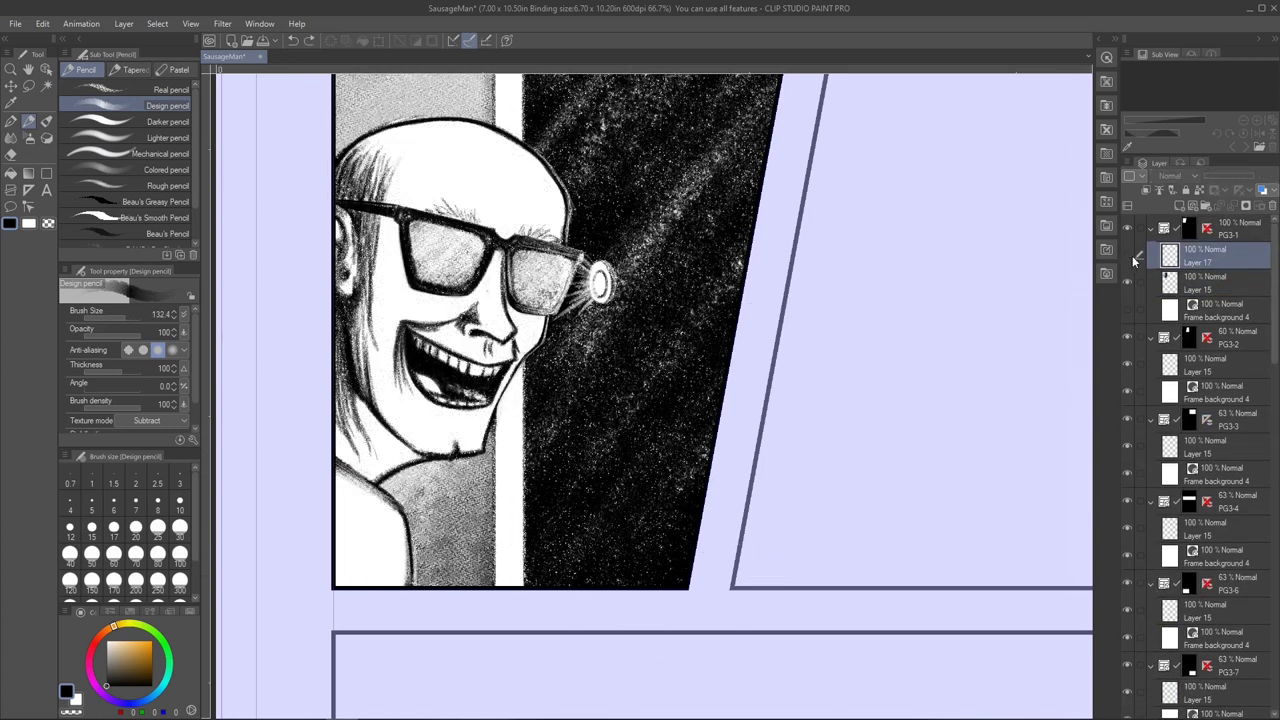
Step: Erase grey tone from the forehead and chin edges, lenses, shoulder and area beyond the face with the transparent Design pencil at size 45.1
key(c)
key(bracketleft)
drag(528, 240, 510, 360)
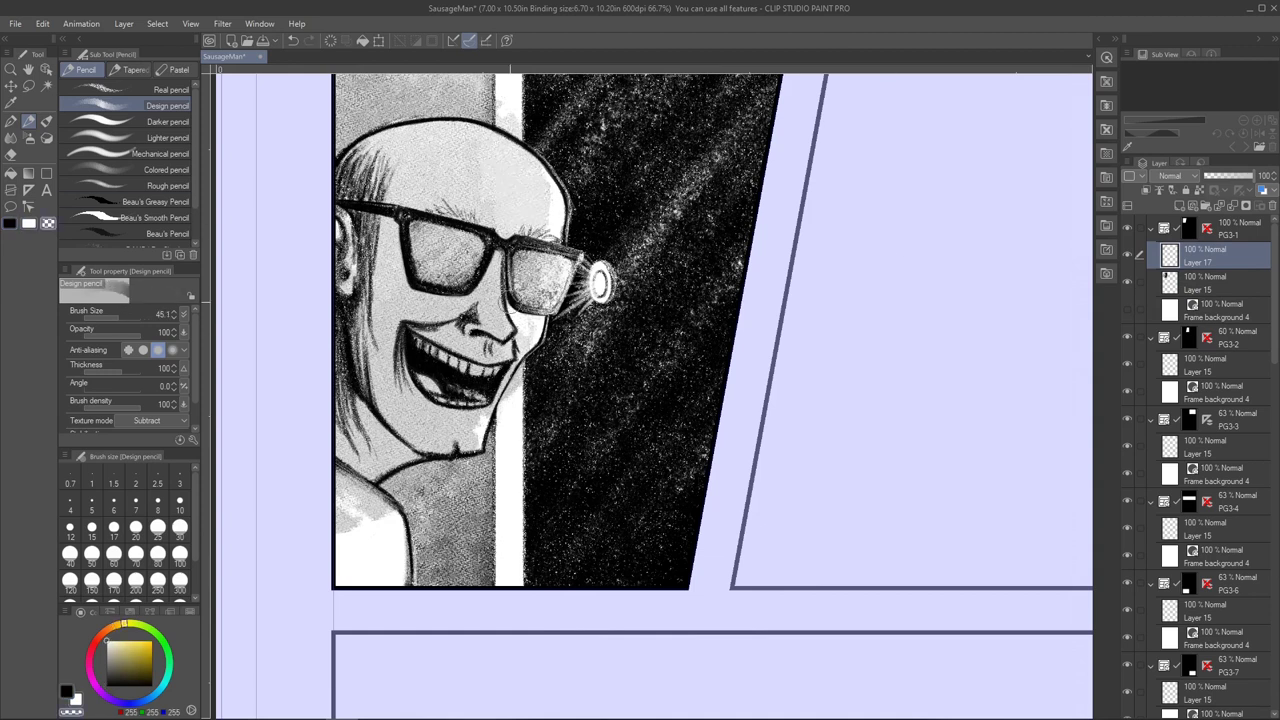
key(bracketleft)
key(bracketleft)
key(bracketleft)
drag(535, 140, 515, 238)
drag(508, 350, 497, 407)
drag(322, 476, 390, 500)
drag(415, 245, 480, 260)
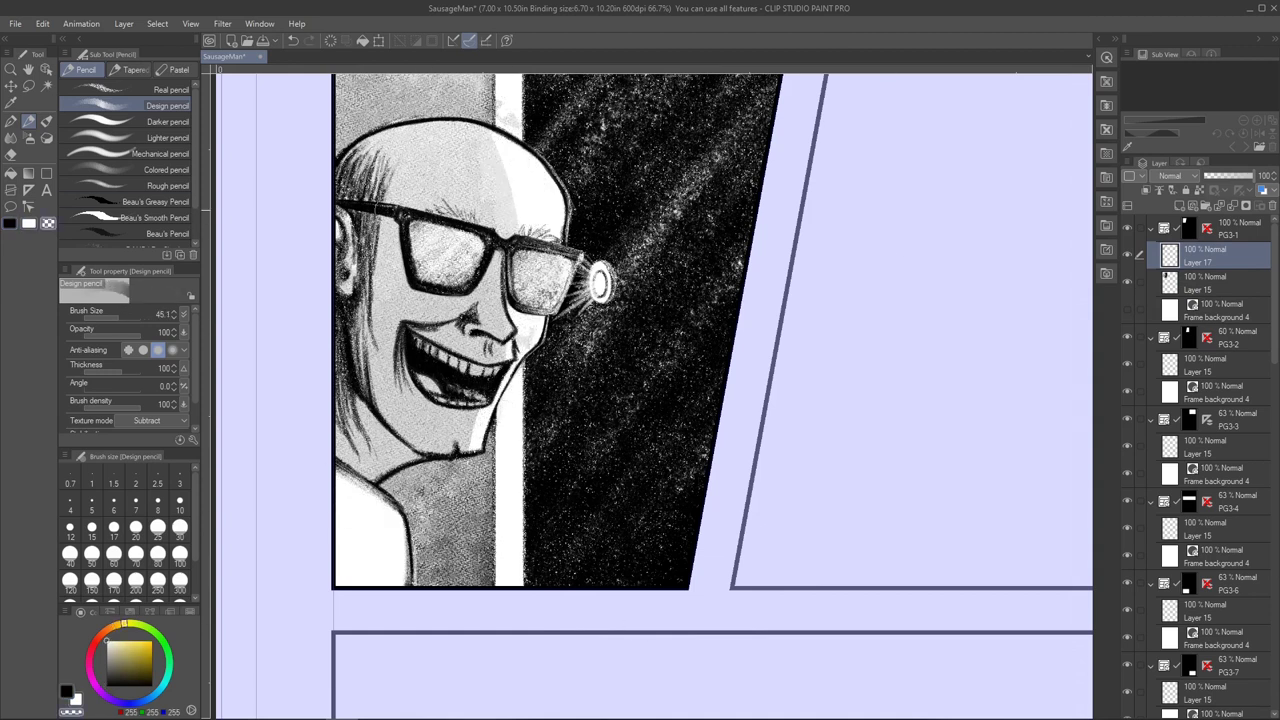
Step: Lift textured highlights out of the forehead, cheek and lens areas with the Real pencil in transparent colour at size 248.7
click(170, 89)
drag(545, 300, 470, 255)
drag(390, 140, 515, 115)
mouse_move(440, 300)
mouse_down()
mouse_move(400, 475)
mouse_move(445, 495)
mouse_move(450, 425)
mouse_up()
key(bracketleft)
key(bracketleft)
drag(440, 220, 525, 140)
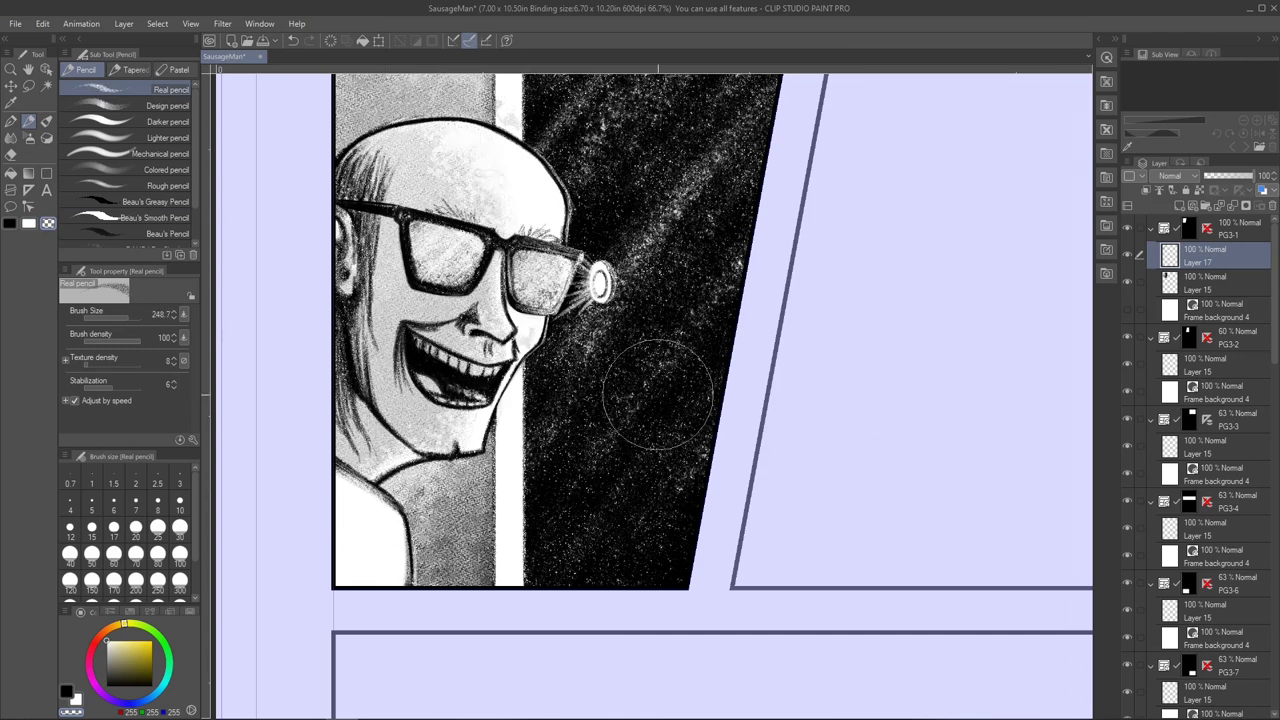
Step: Shade the man's shoulder light grey with the black Design pencil at size 146.3, and save the comic file
click(170, 105)
key(c)
drag(375, 525, 342, 545)
key(bracketleft)
key(bracketleft)
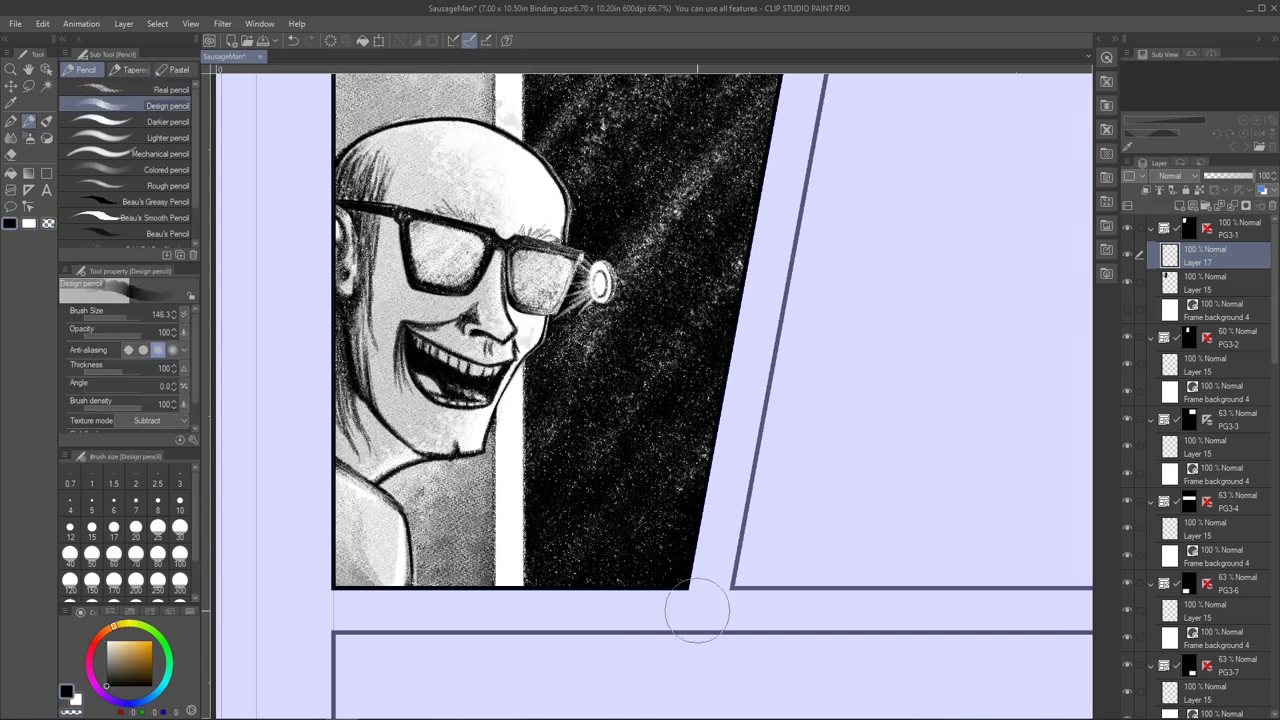
scroll(700, 609, down, 1)
key(ctrl+s)
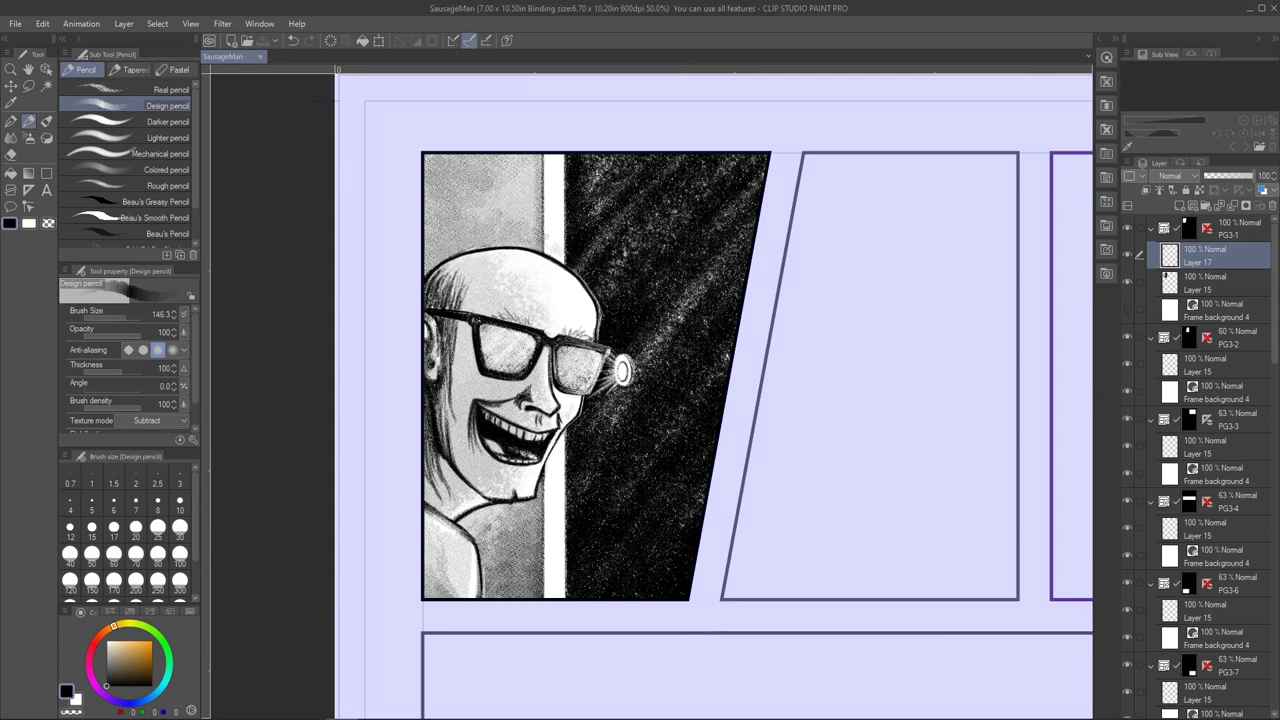